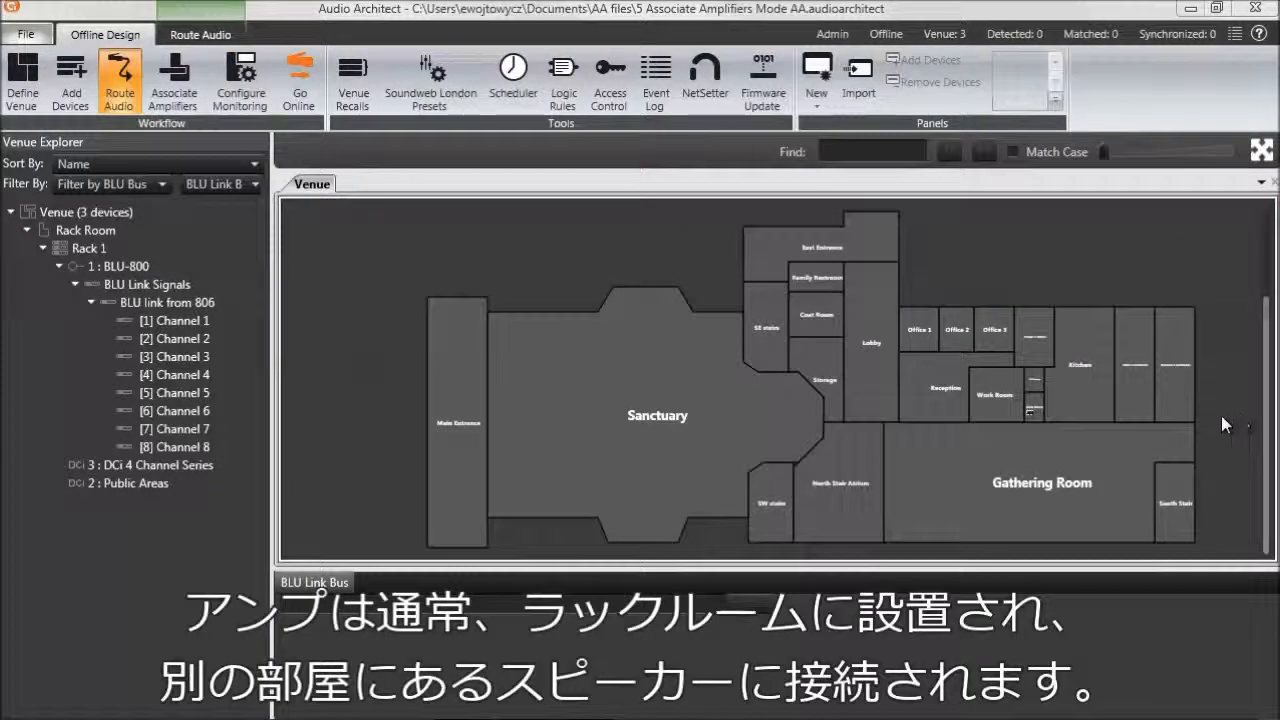
Step: Switch the venue design to Associate Amplifiers mode with the office wing around the Rack Room in view
left_click_drag(1209, 406, 923, 325)
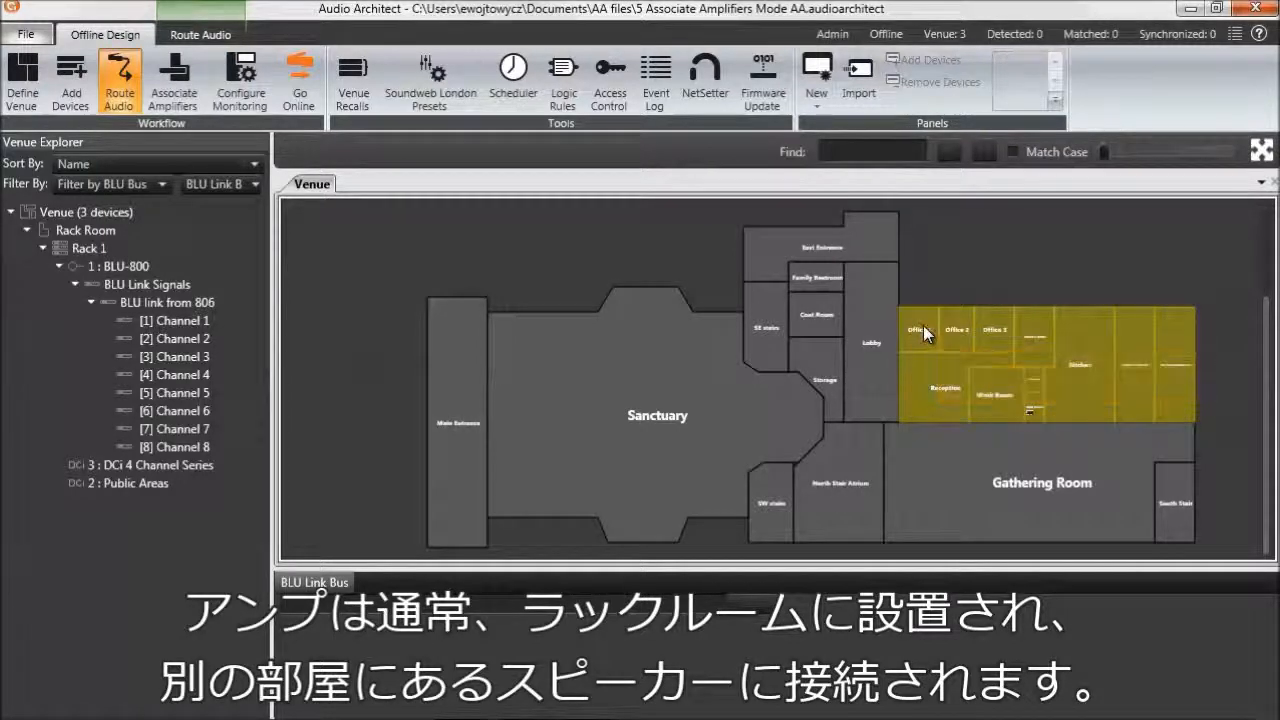
left_click(1262, 151)
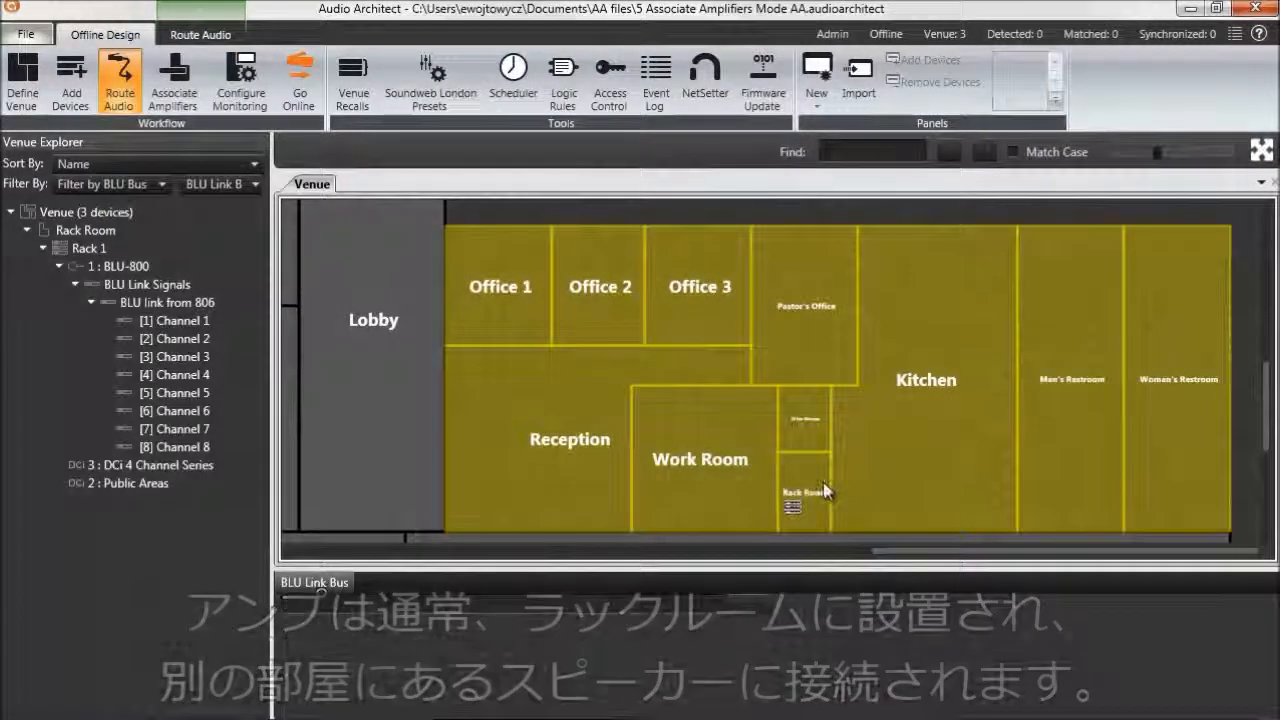
left_click(822, 212)
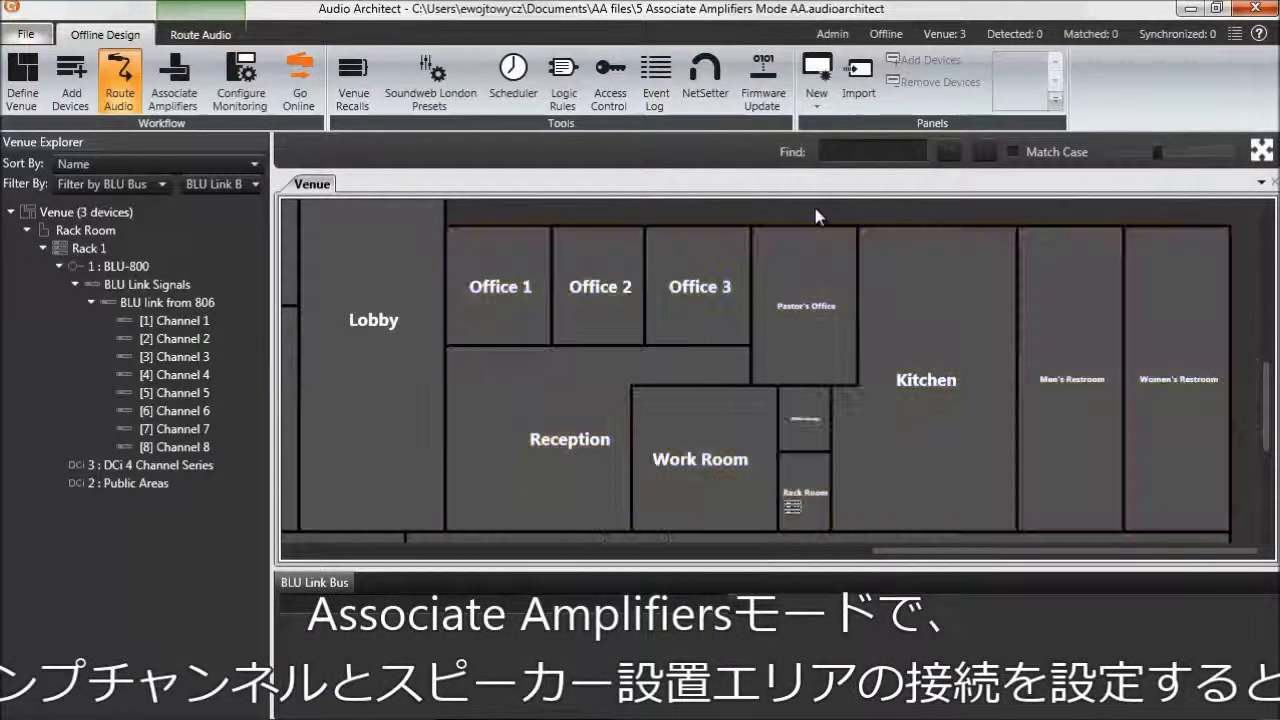
left_click(809, 471)
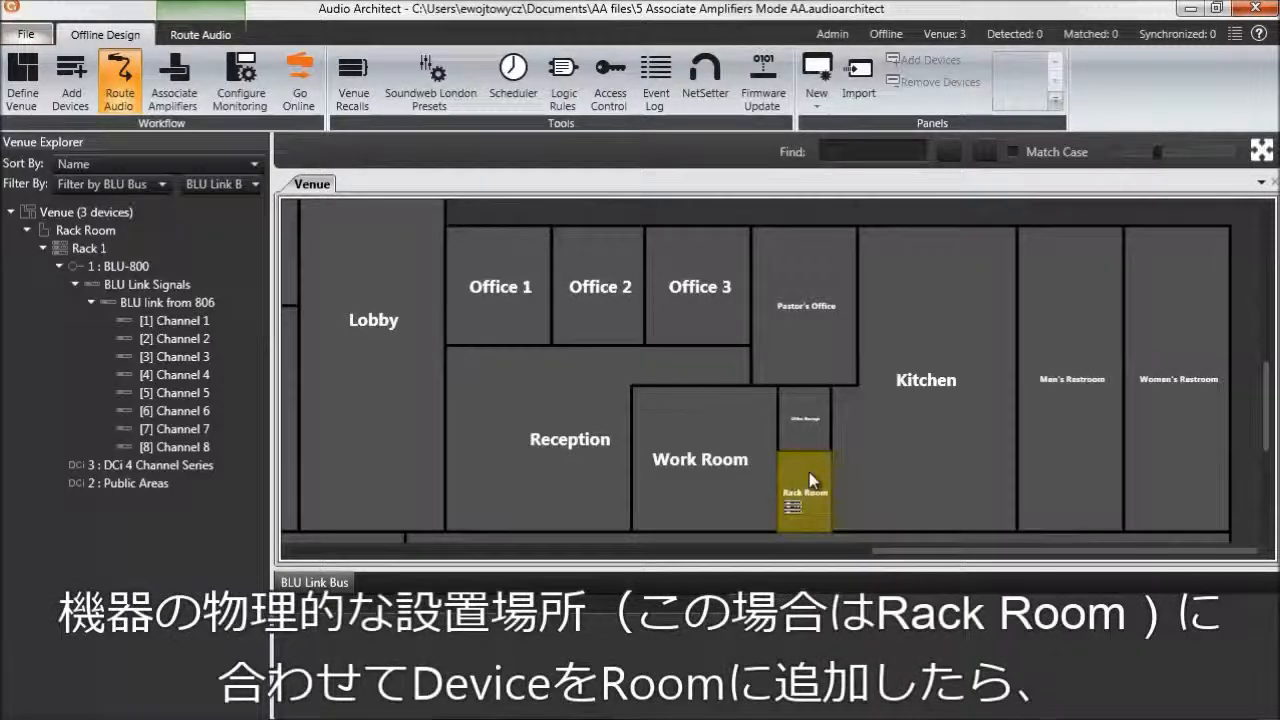
left_click(1245, 490)
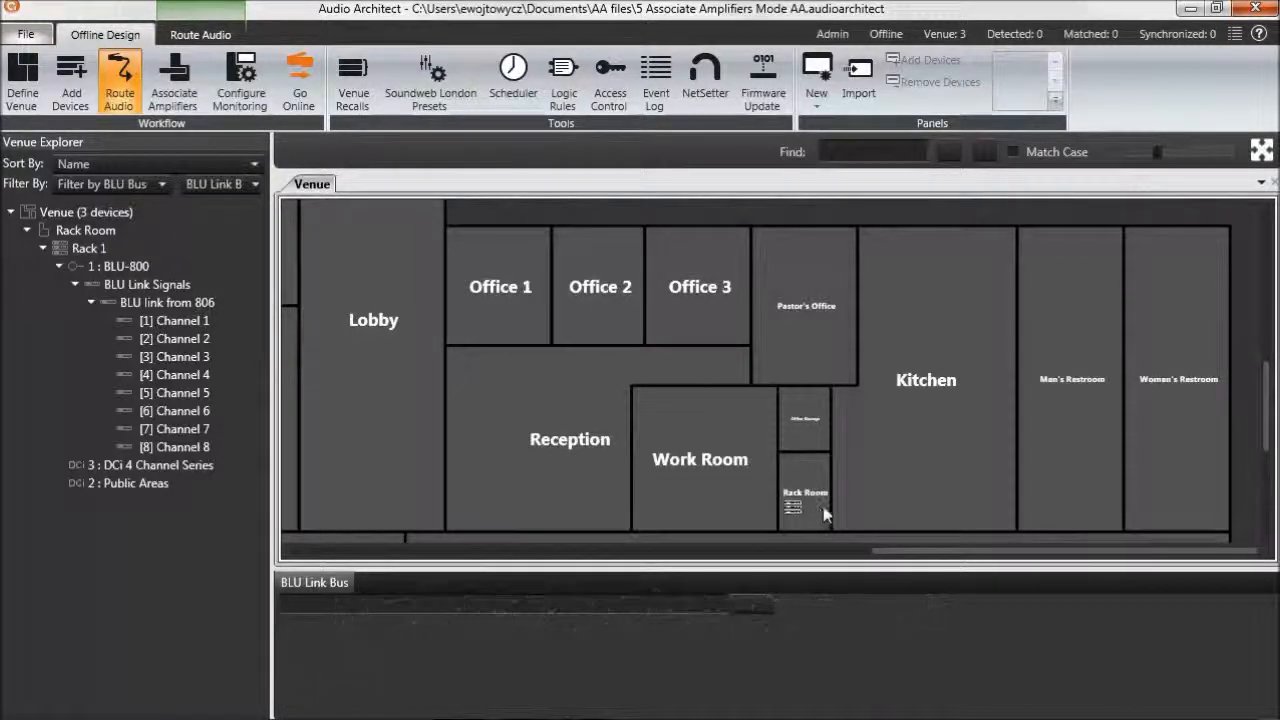
left_click(176, 100)
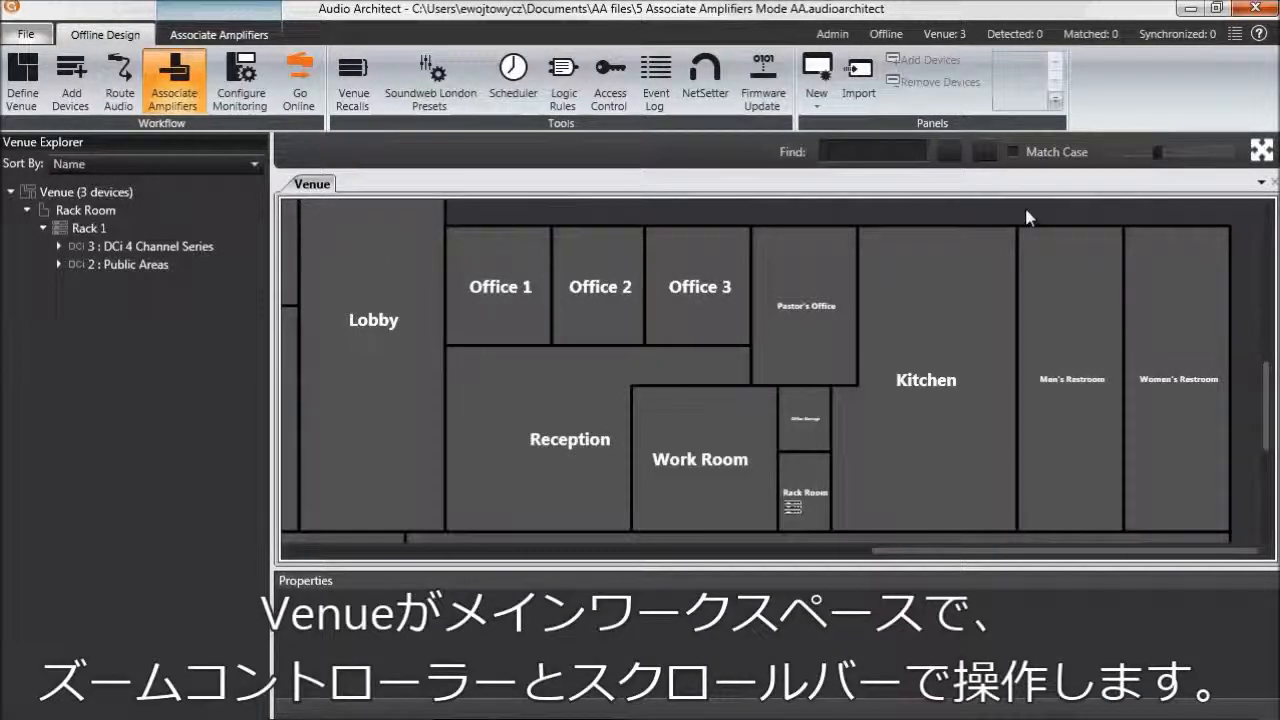
mouse_move(1160, 152)
left_mouse_down()
mouse_move(1172, 152)
mouse_move(1160, 155)
left_mouse_up()
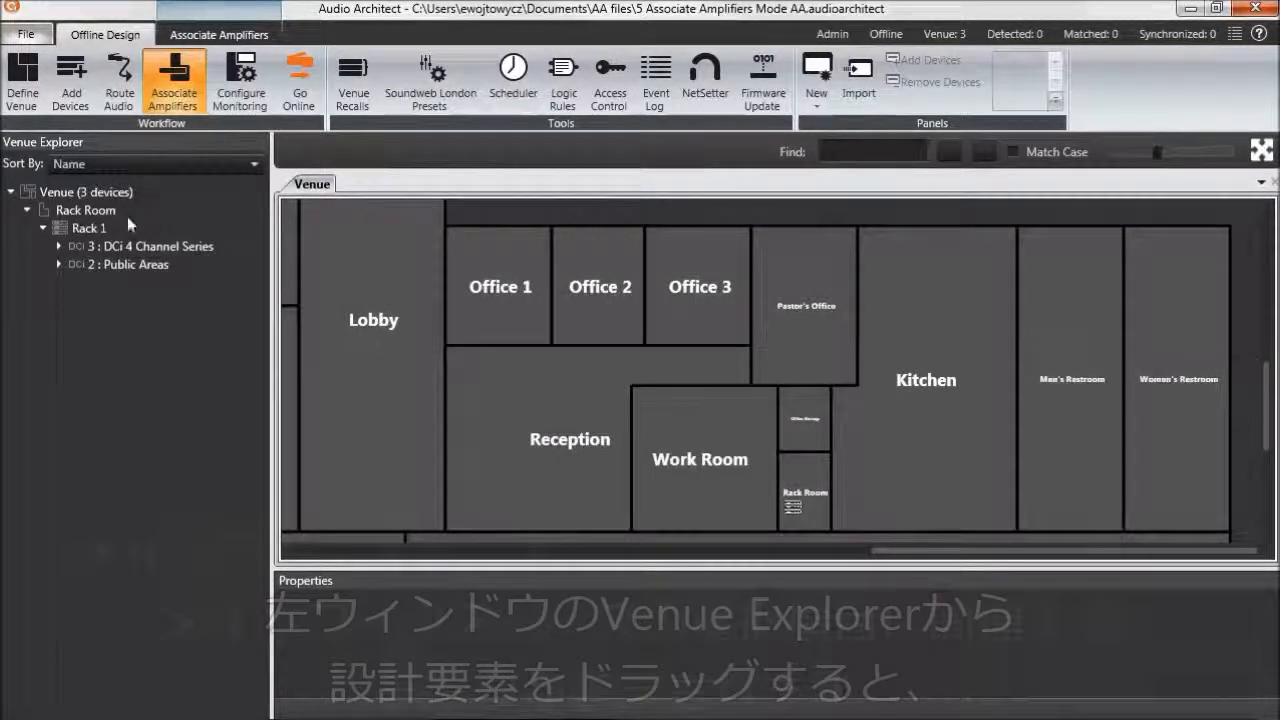
Step: Expand the outputs of the Public Areas amplifier and view the general properties of the Rack Room and the Kitchen
left_click(58, 264)
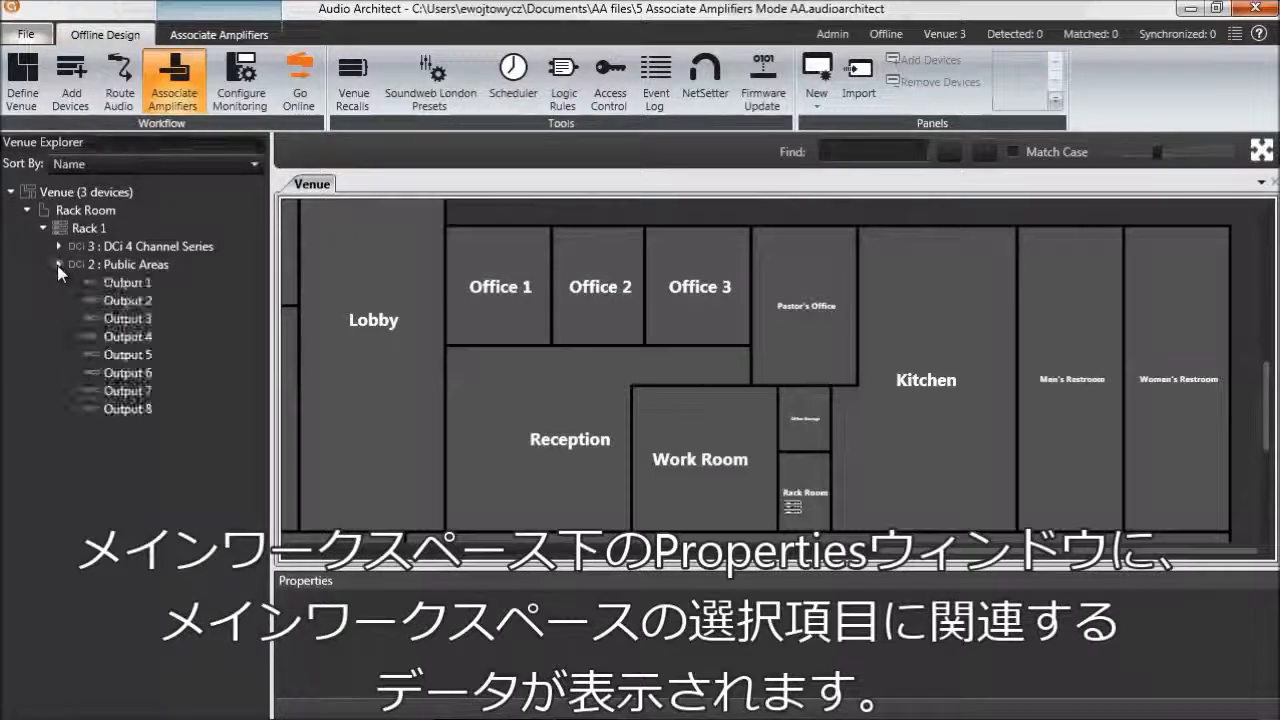
left_click(795, 480)
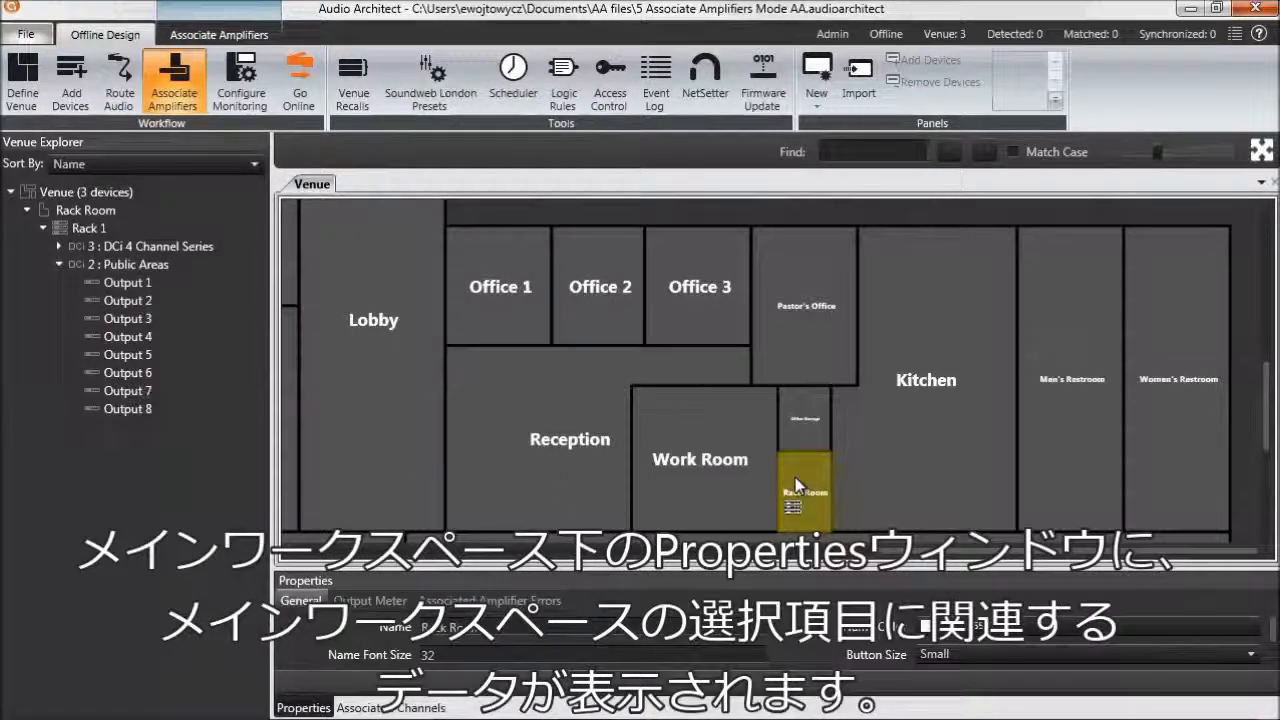
left_click(887, 450)
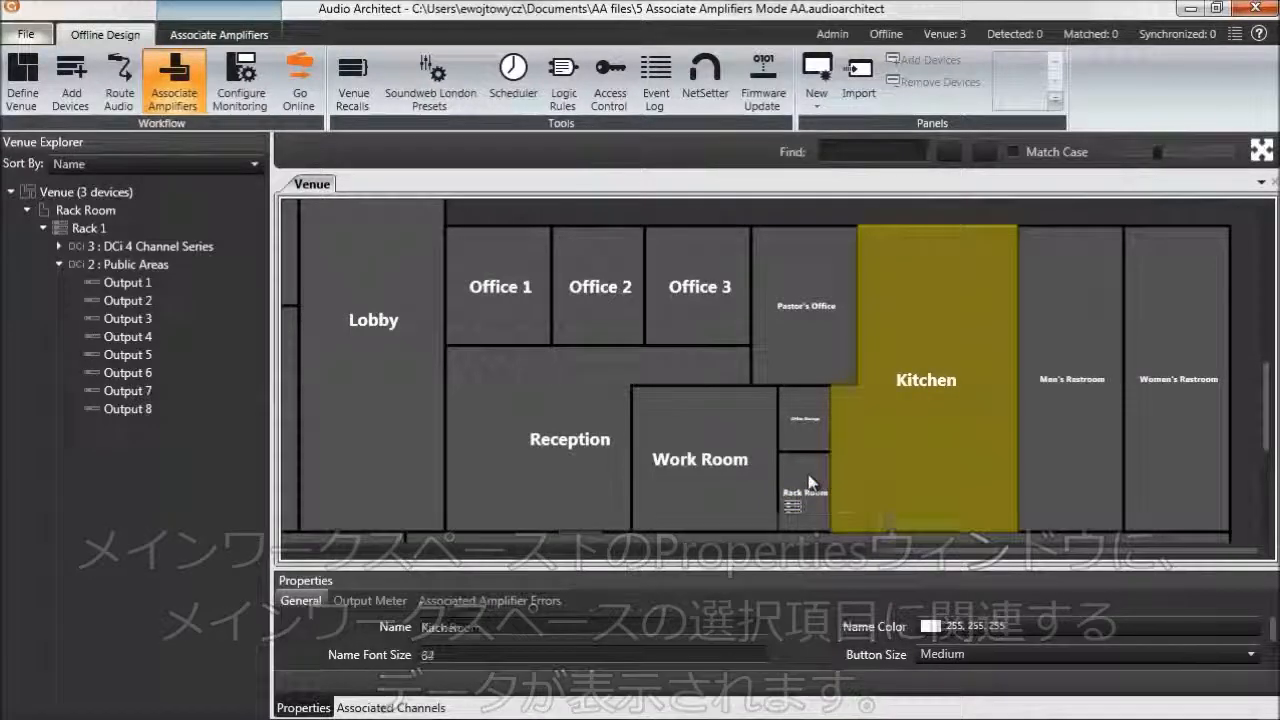
left_click(810, 482)
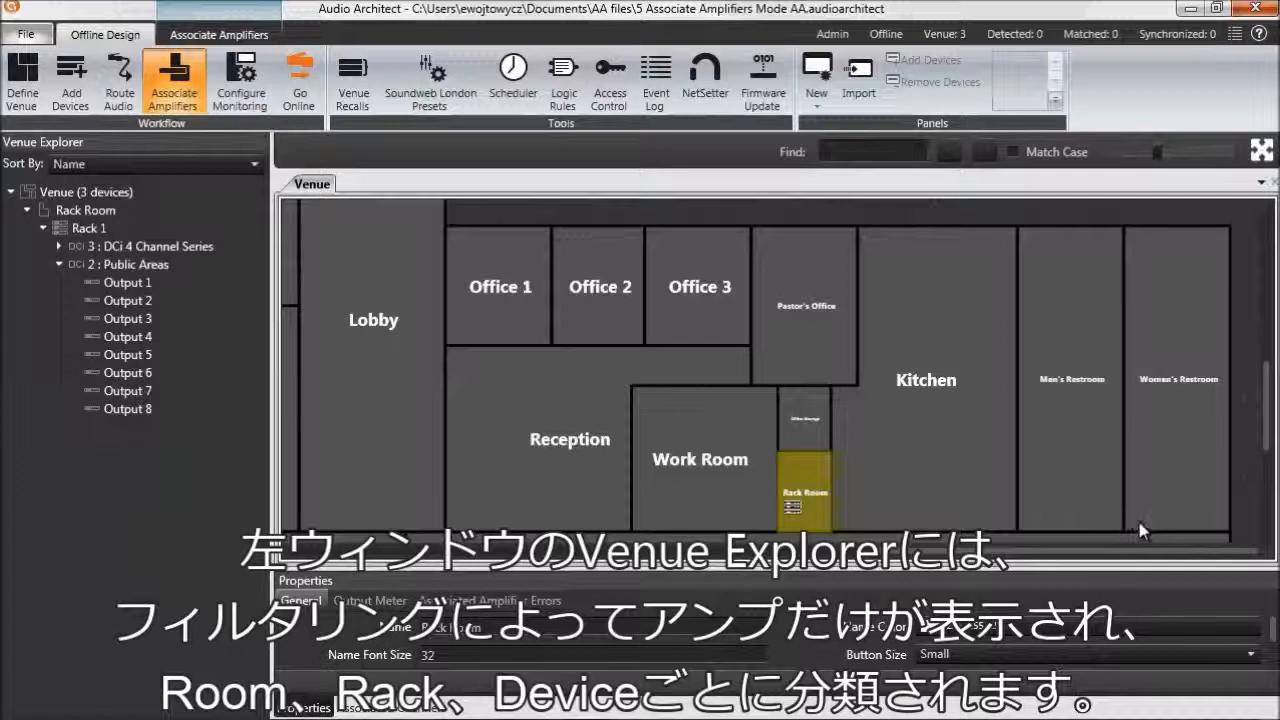
Step: Expand the DCi 4 Channel Series outputs and associate Output 1 of the Public Areas amplifier with Office 1
left_click(57, 245)
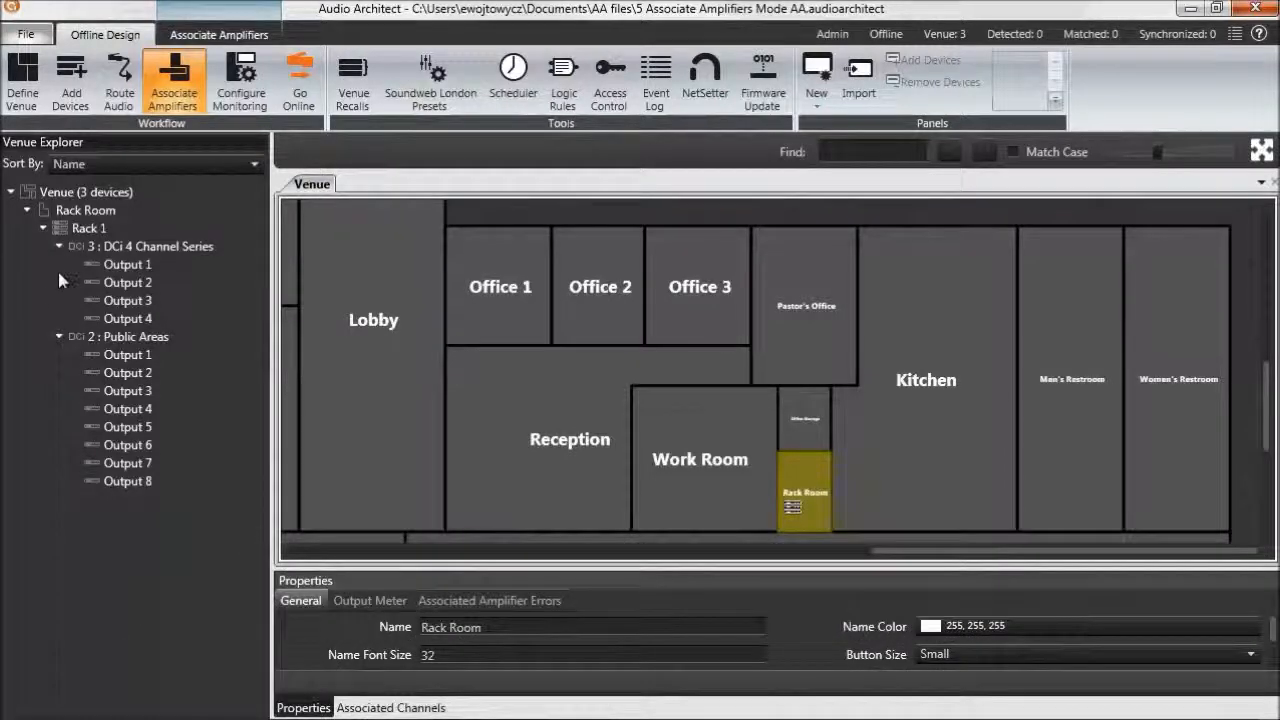
left_click(121, 356)
left_click_drag(121, 358, 209, 345)
left_click_drag(361, 324, 488, 308)
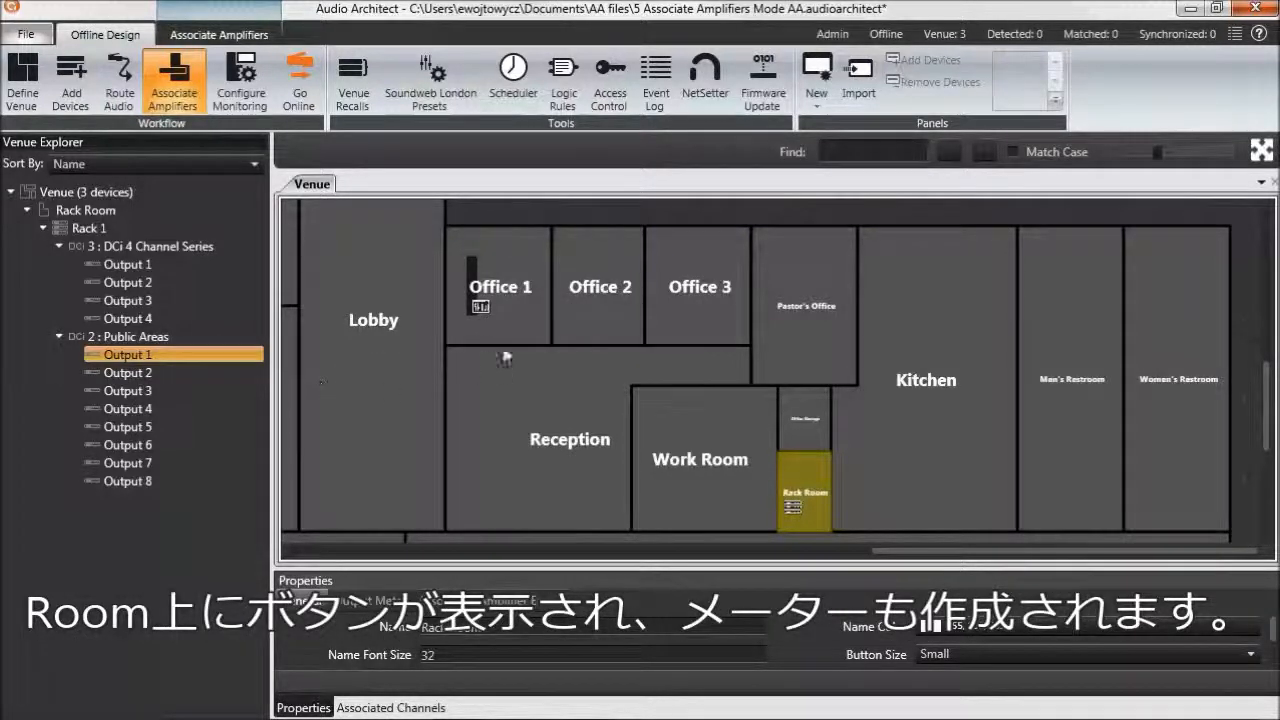
Step: Associate Output 2 and Output 3 of the Public Areas amplifier with the Lobby
left_click(492, 318)
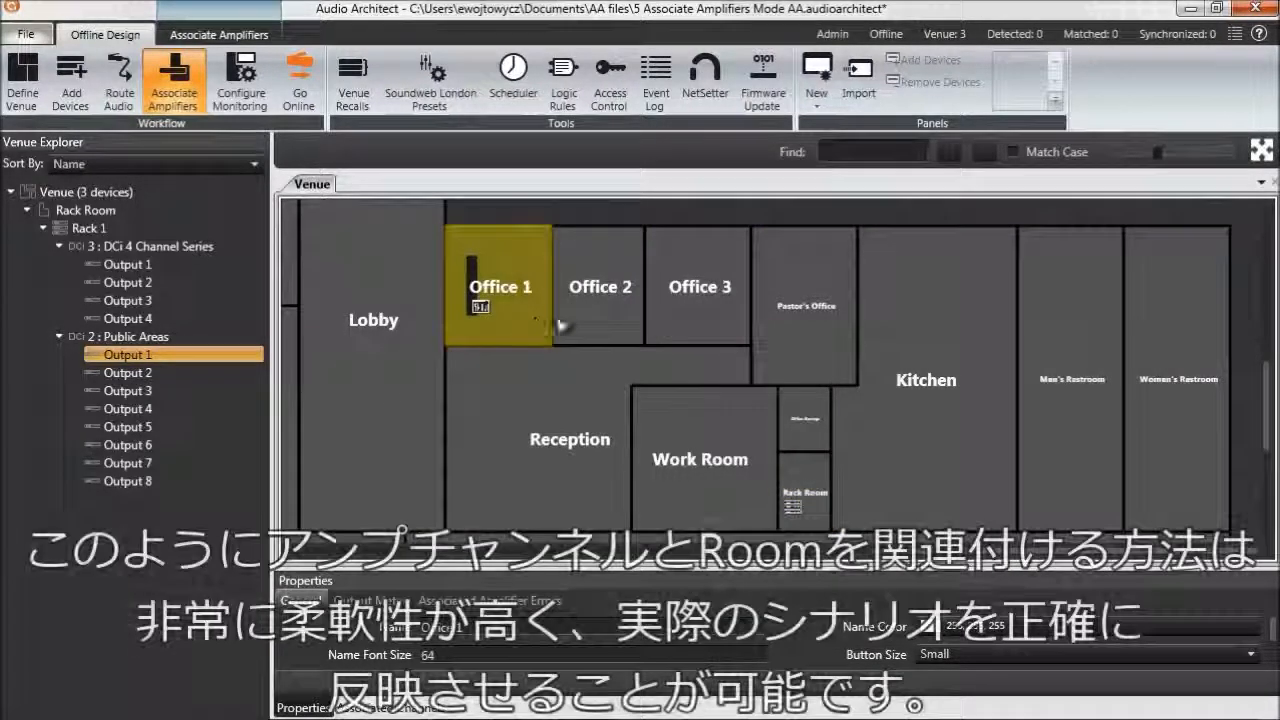
left_click(1263, 152)
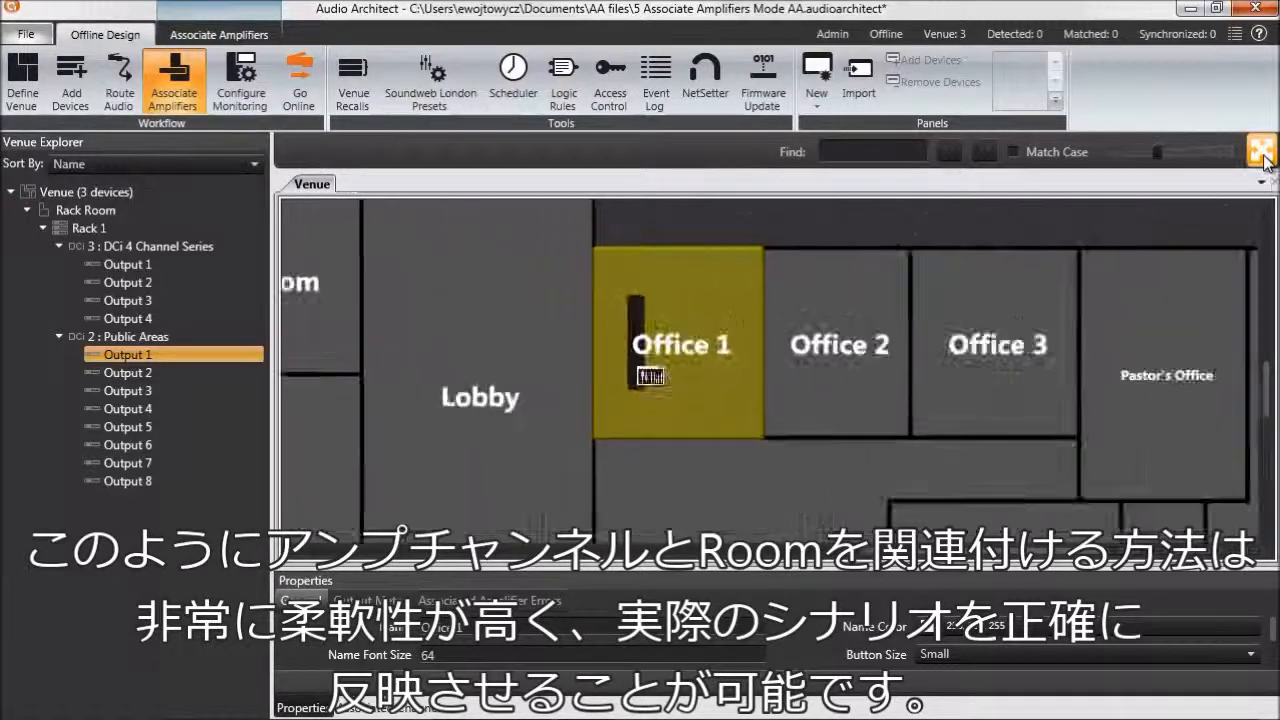
left_click(839, 226)
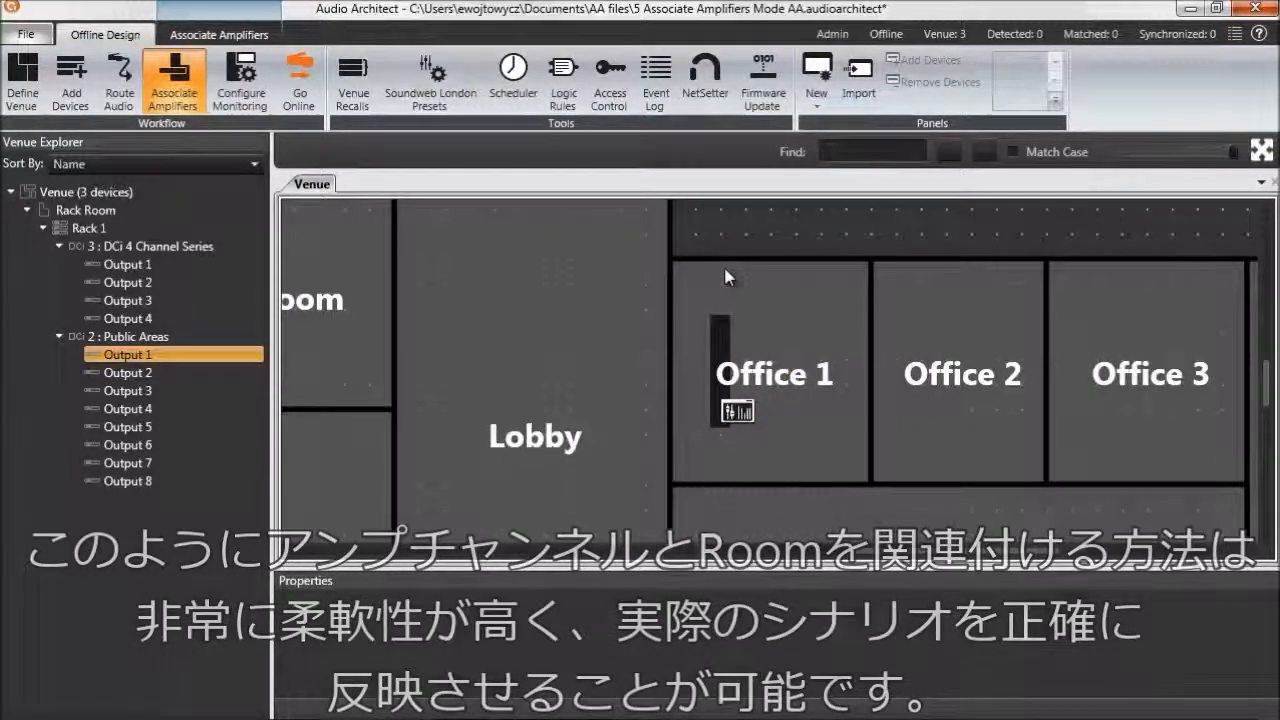
left_click(107, 375)
left_click_drag(110, 382, 120, 362)
left_click(117, 374)
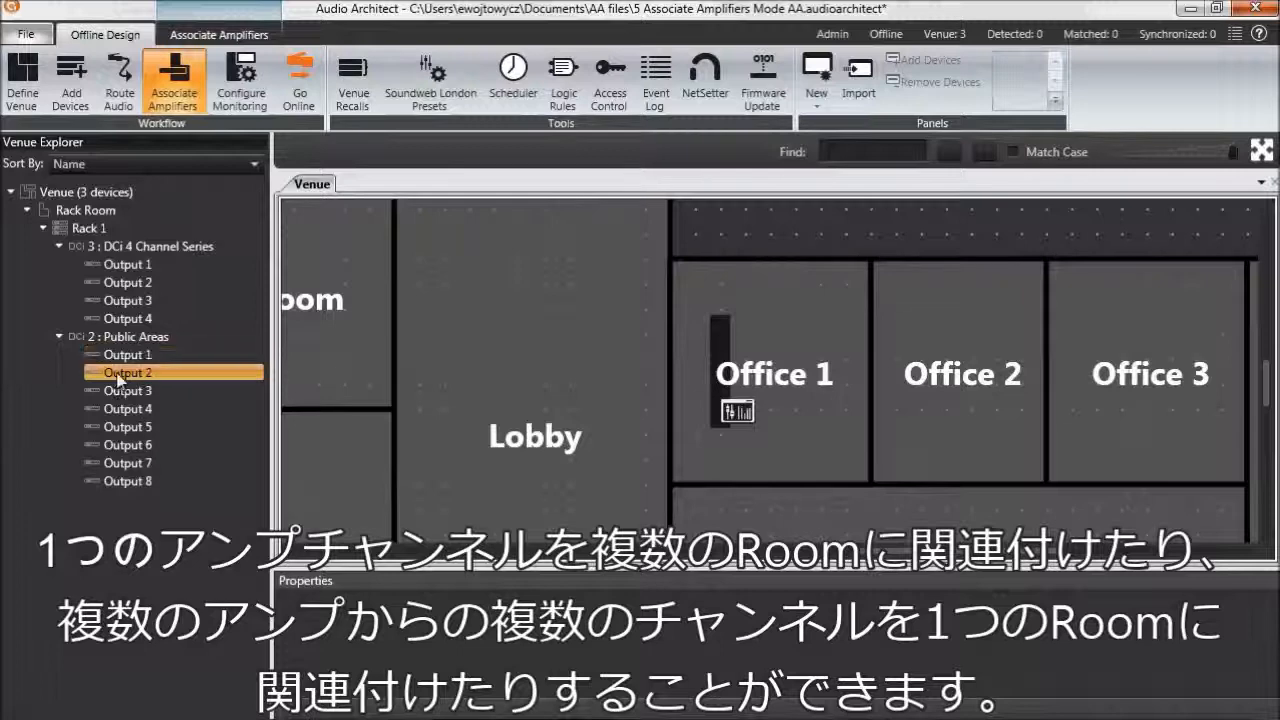
left_click_drag(124, 372, 462, 294)
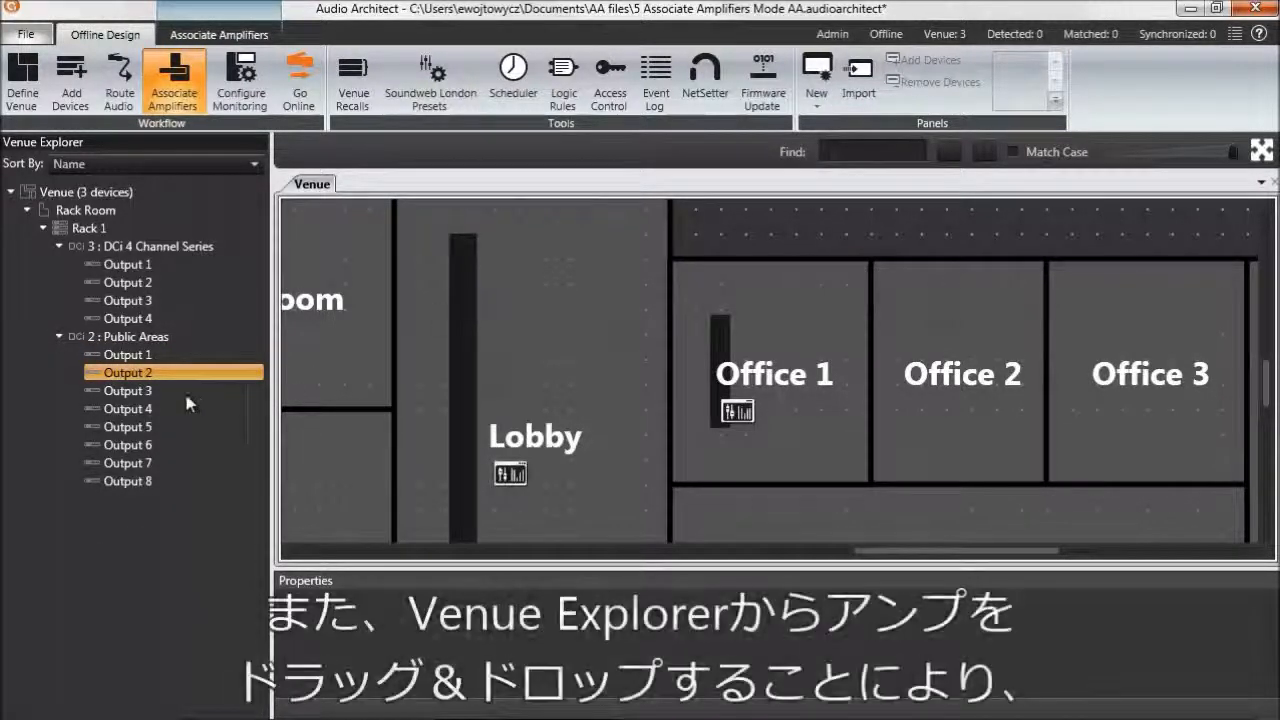
left_click_drag(132, 391, 466, 366)
Step: Associate the entire DCi 4 Channel Series amplifier with the Gathering Room
left_click_drag(1270, 380, 1275, 497)
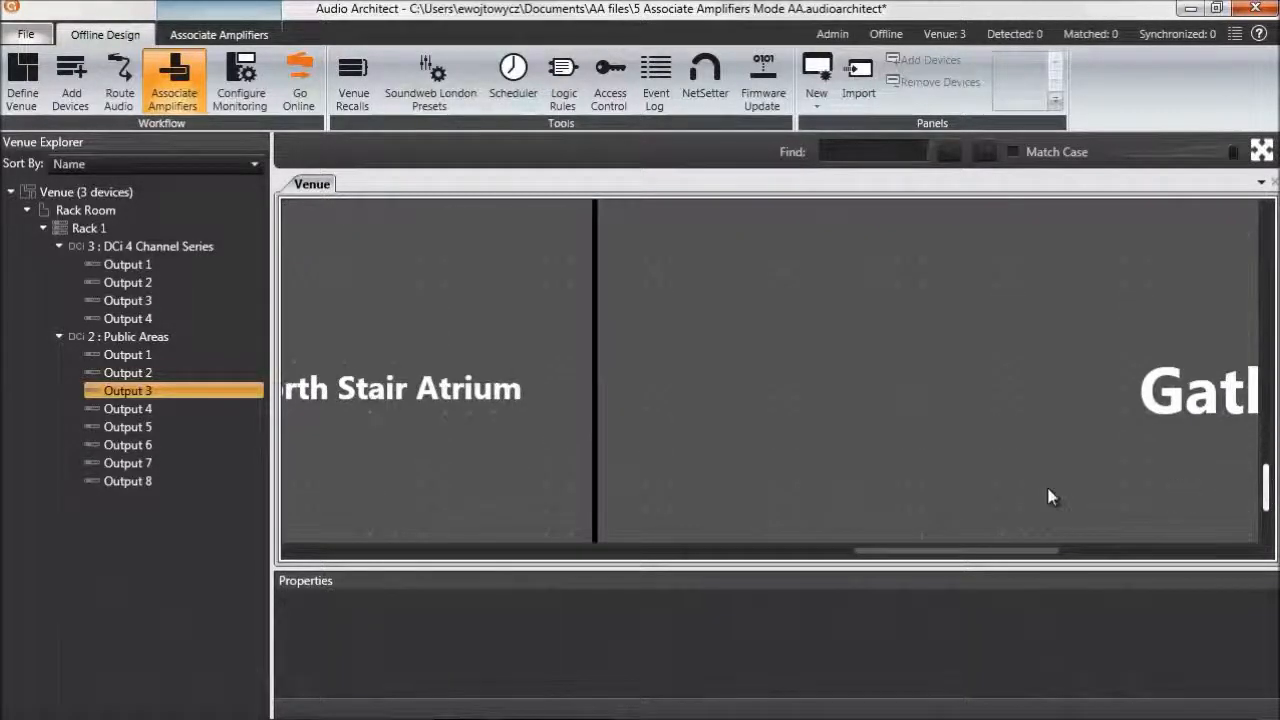
left_click(133, 247)
left_click_drag(125, 247, 788, 362)
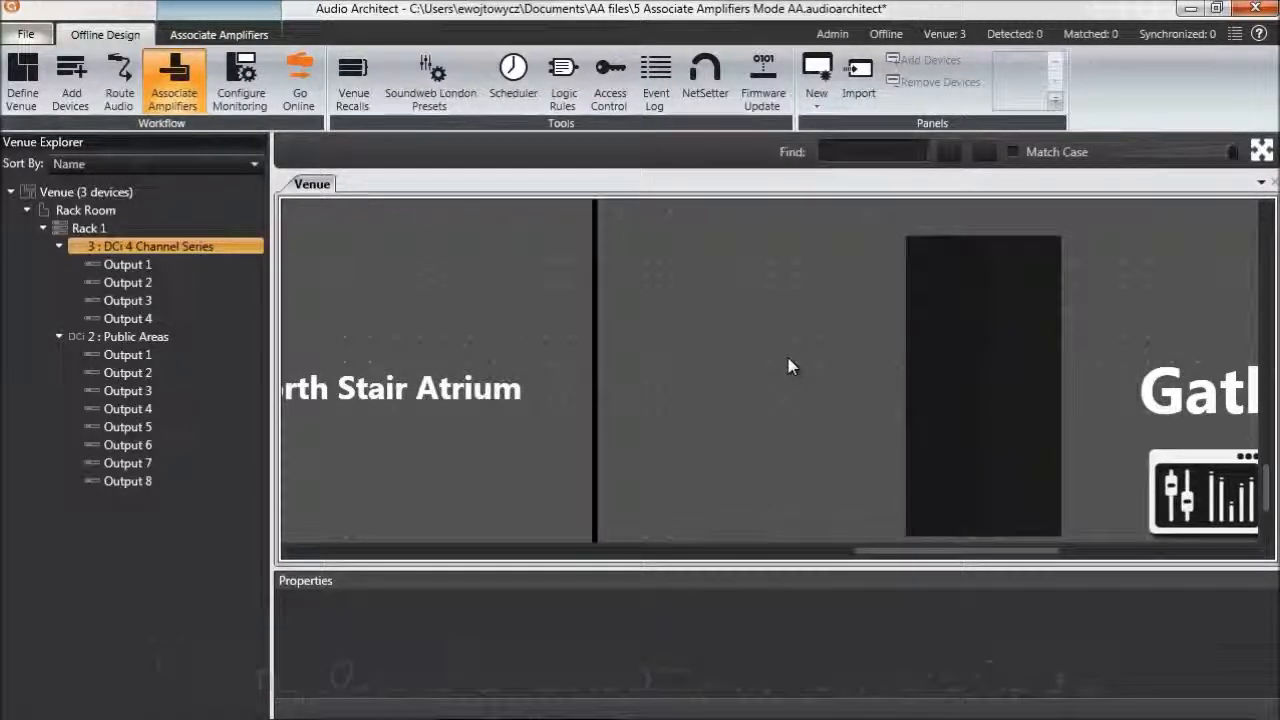
Step: Narrow the Gathering Room's output meter slightly by reducing its width
left_click(788, 365)
left_click(1262, 150)
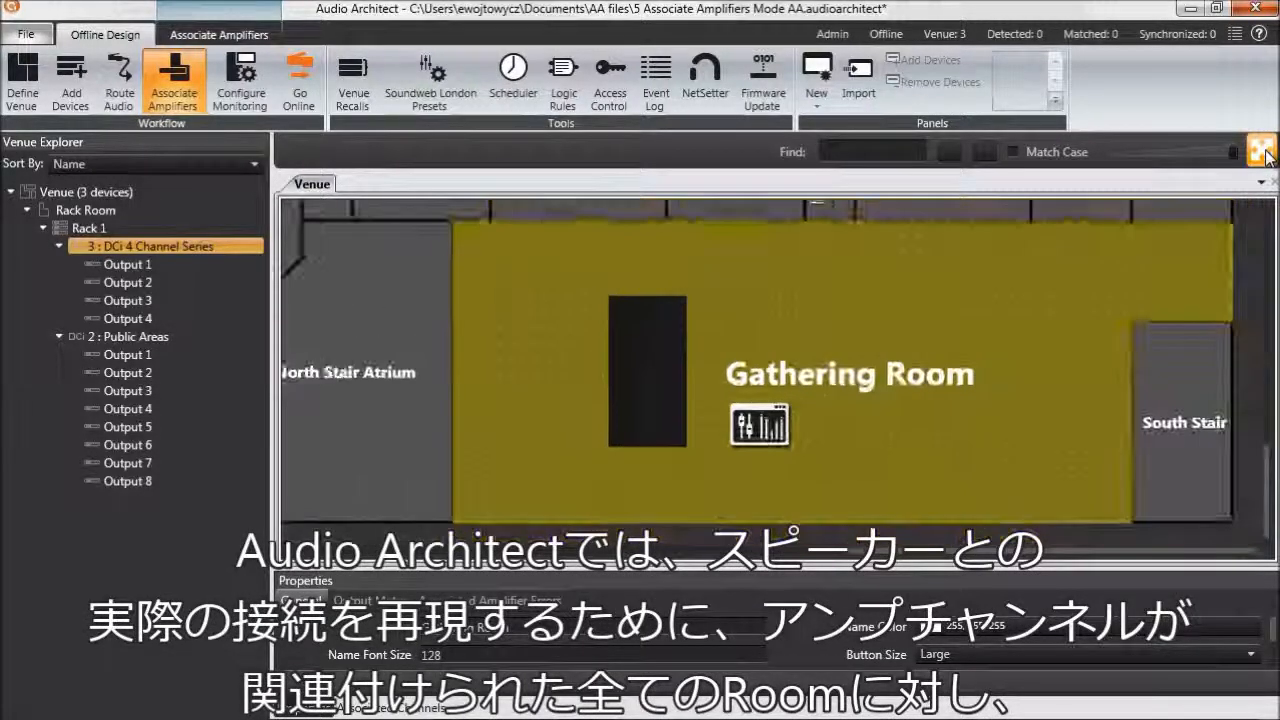
left_click(826, 542)
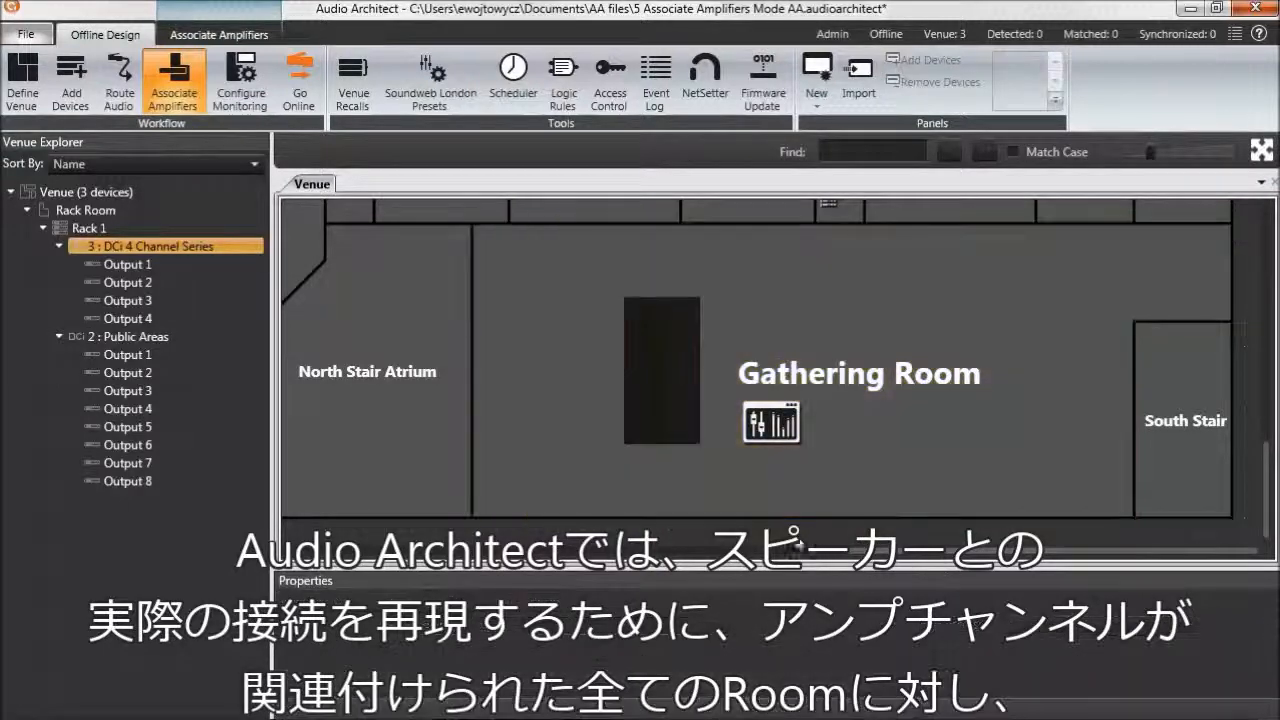
left_click(581, 449)
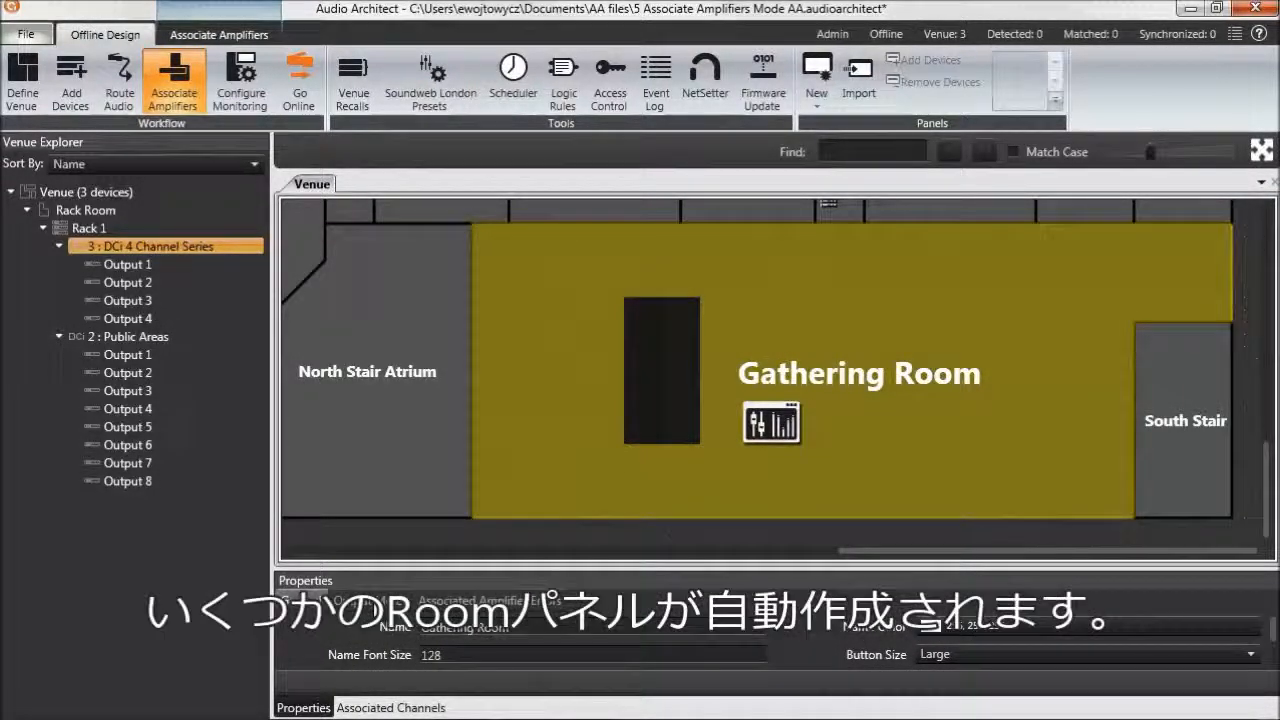
left_click(370, 600)
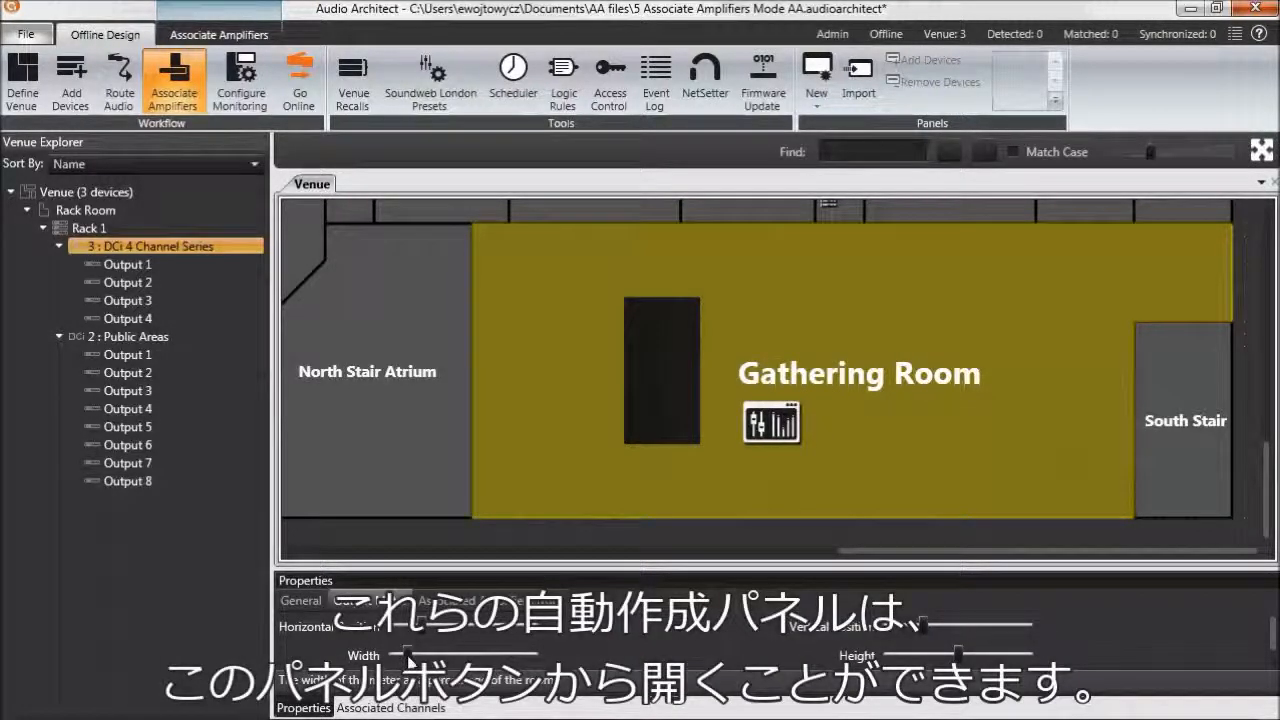
left_click_drag(407, 655, 395, 656)
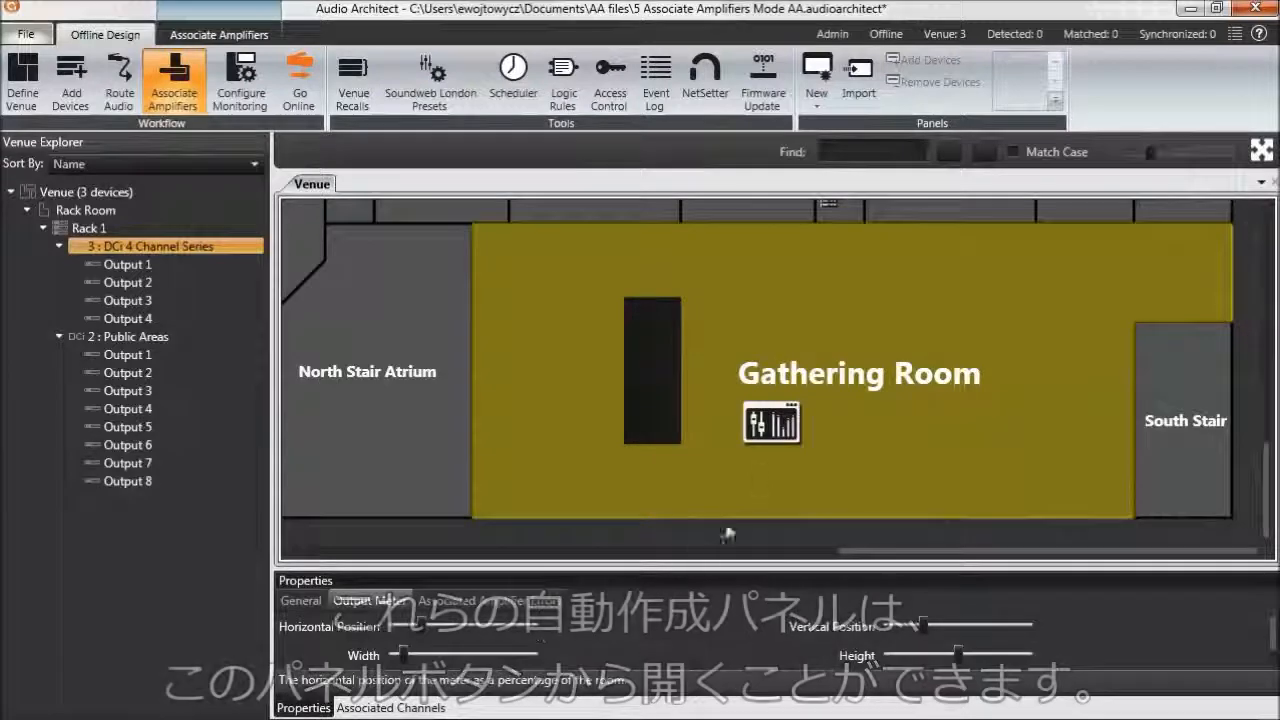
Step: Open the Gathering Room's Room Amplifier Level and Room Amplifier EQ panels to examine their controls, and close them
left_click(777, 423)
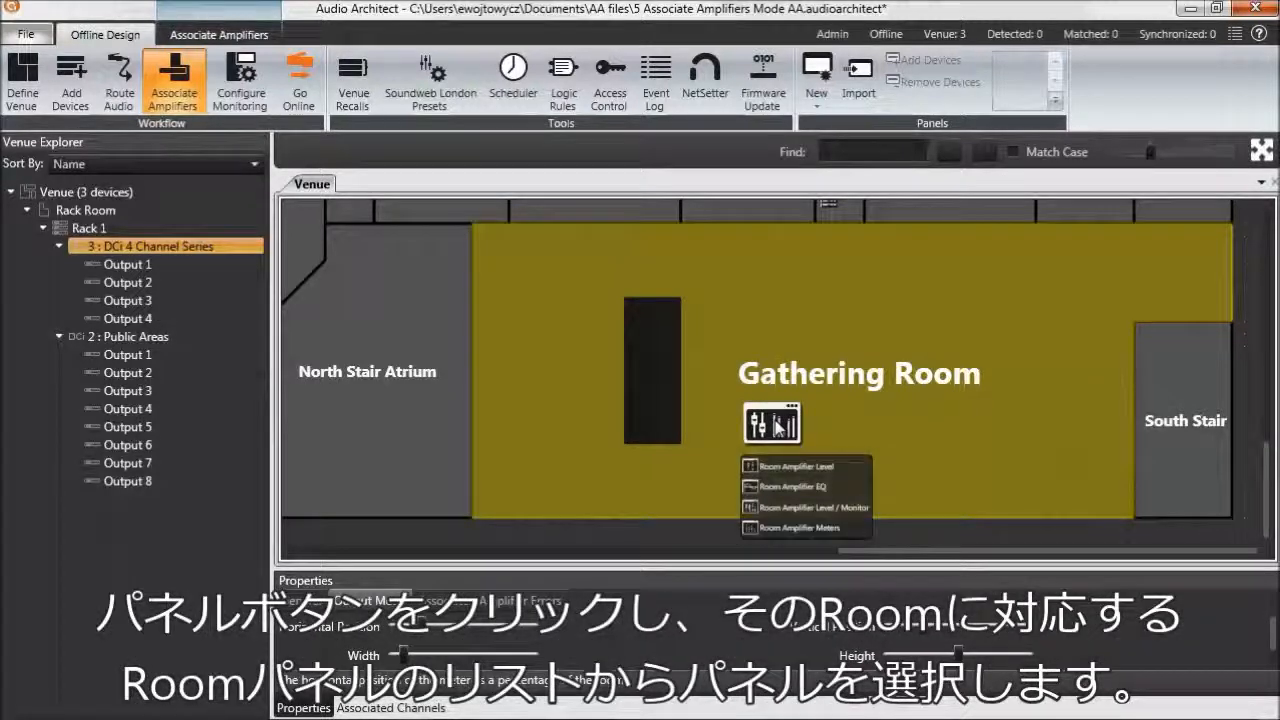
left_click(774, 474)
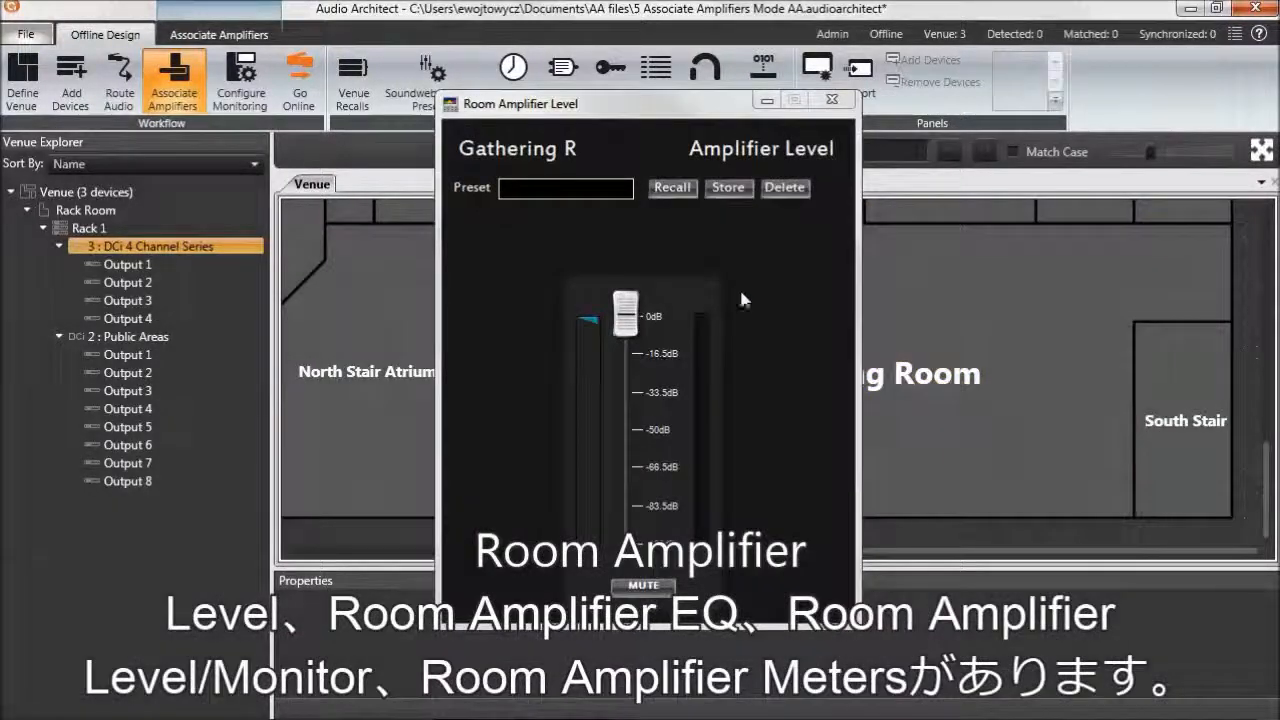
left_click_drag(699, 110, 292, 50)
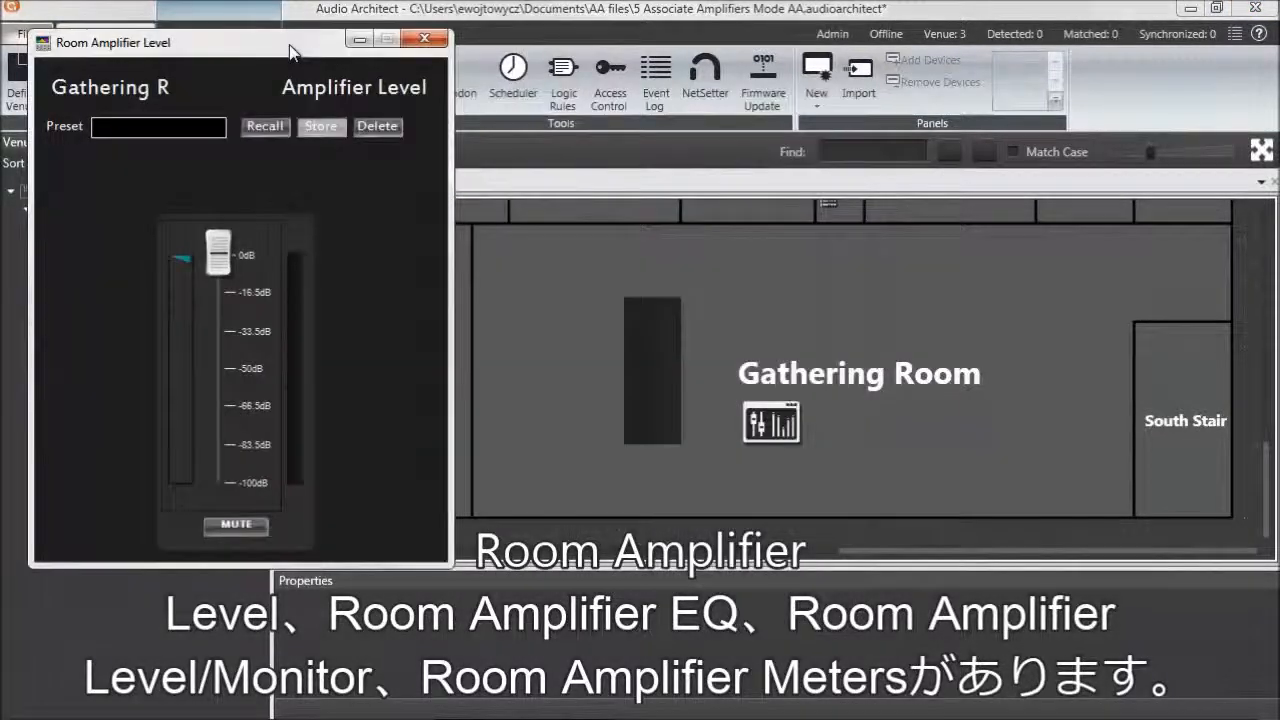
left_click(771, 424)
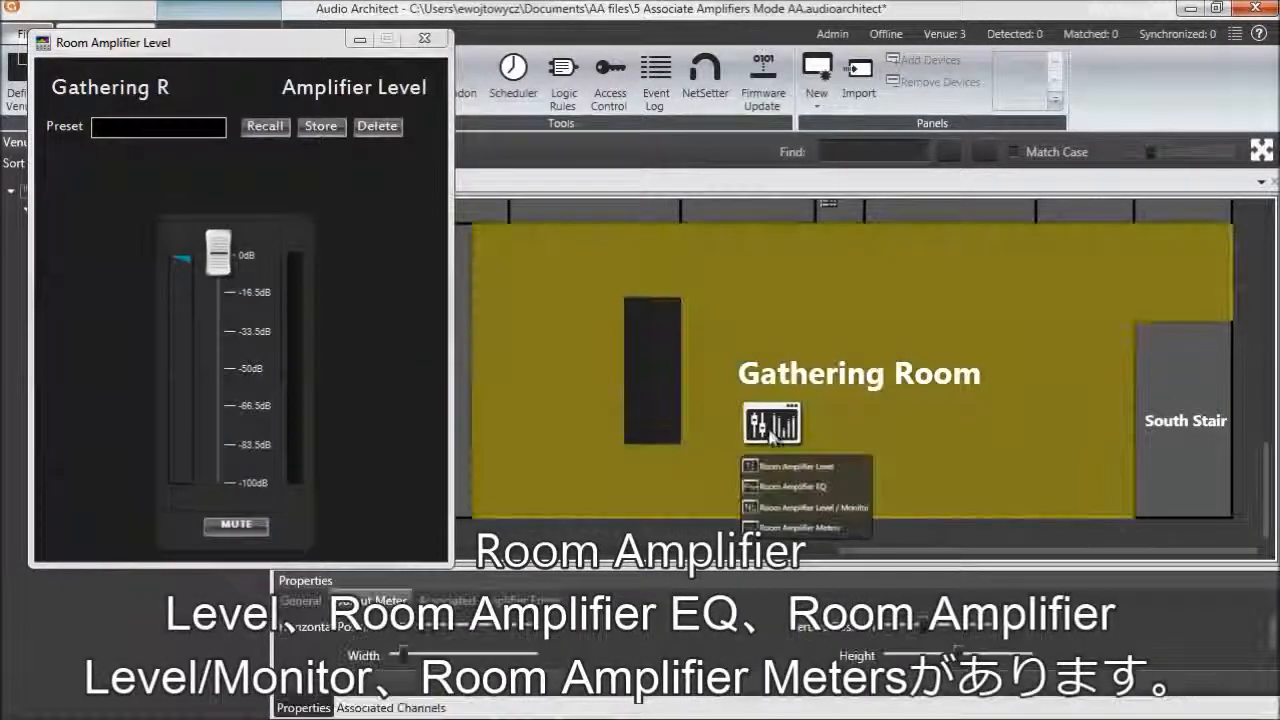
left_click(783, 488)
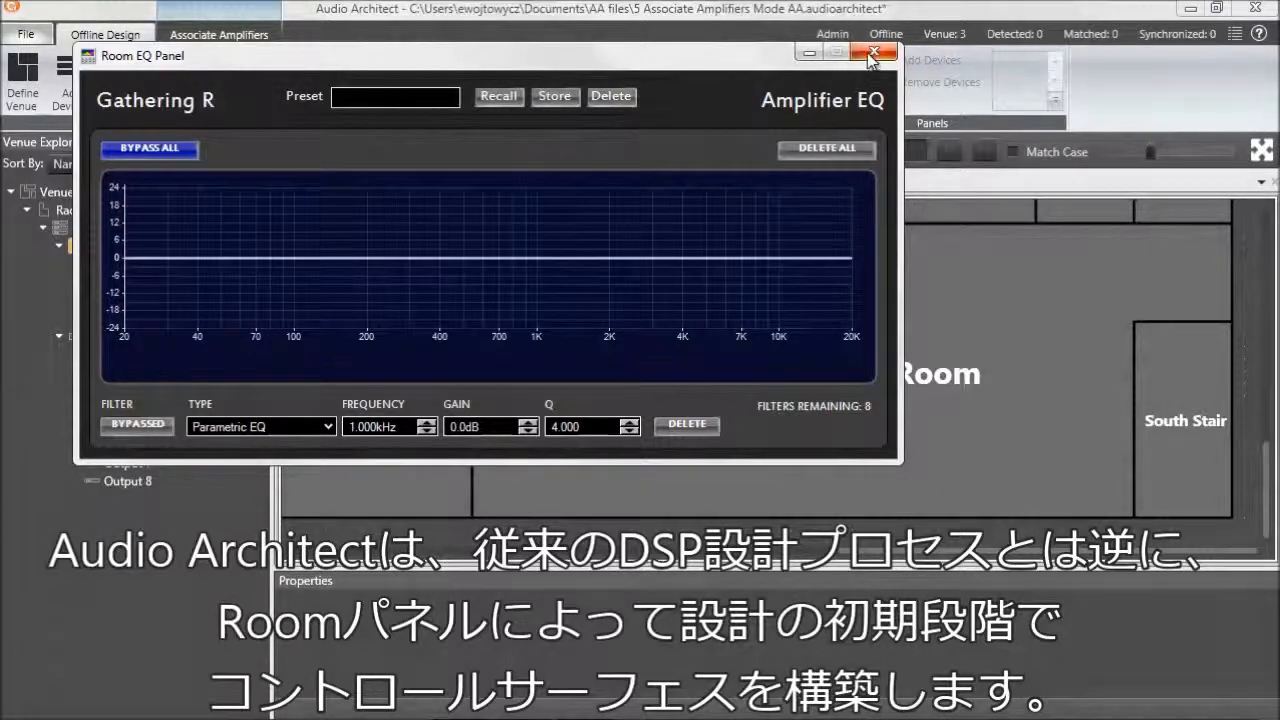
left_click(871, 55)
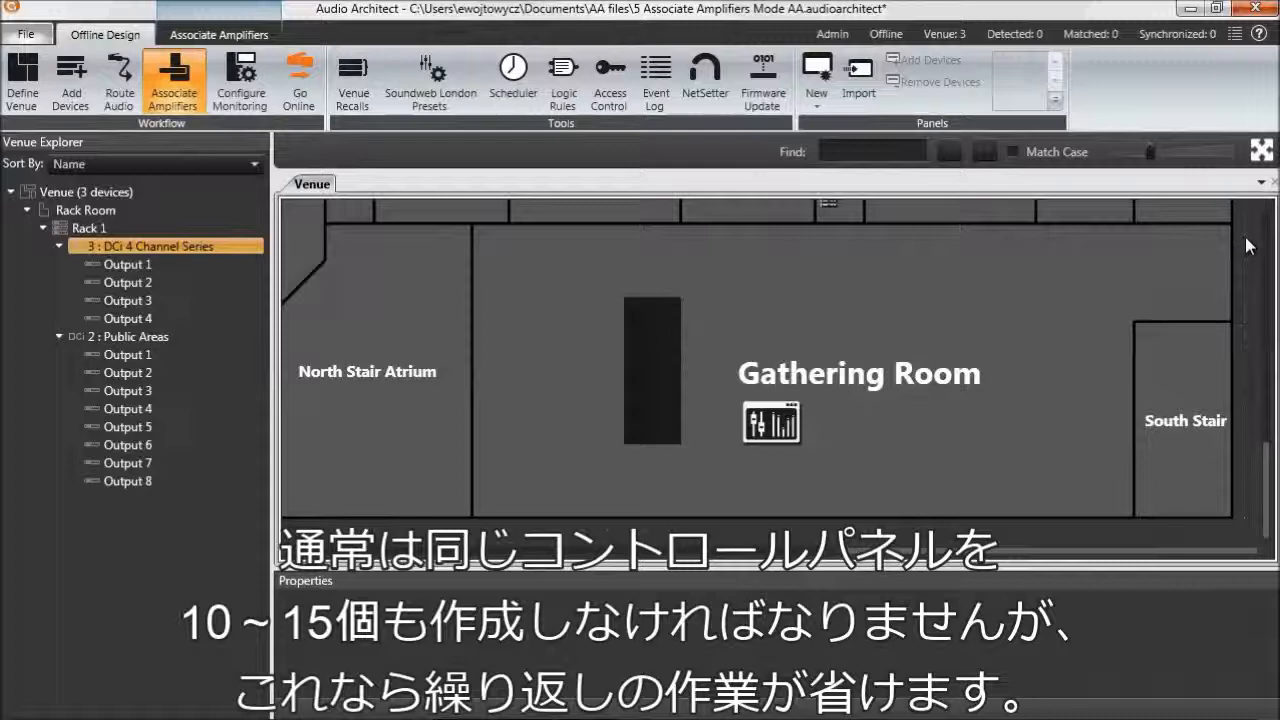
Step: View the whole venue, return to the Gathering Room and examine its associated amplifier error states and colors
left_click(1263, 152)
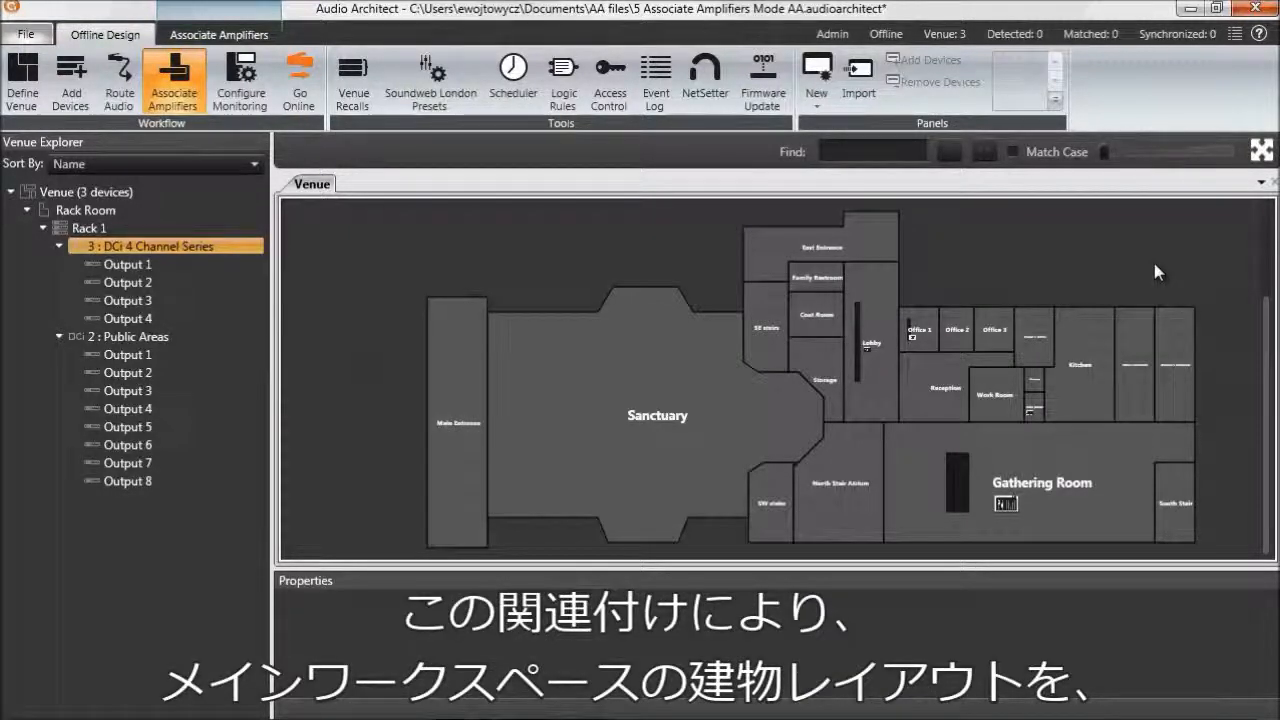
left_click(924, 460)
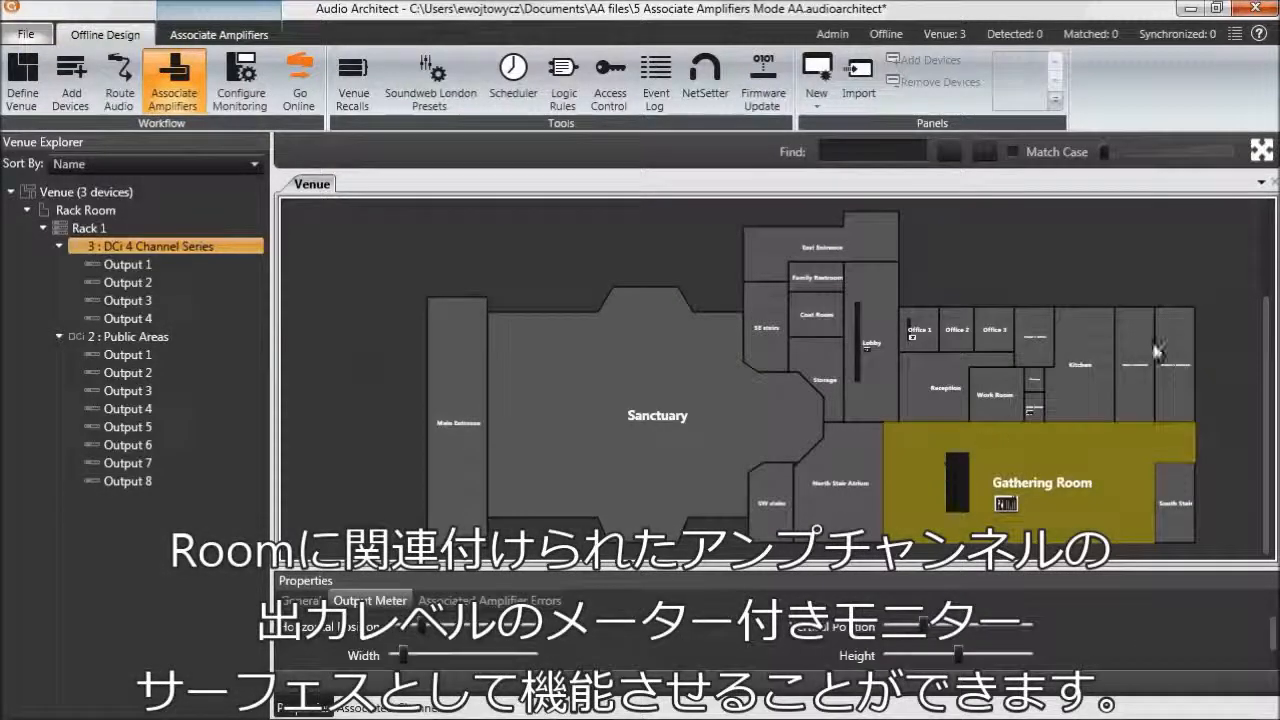
left_click(1263, 151)
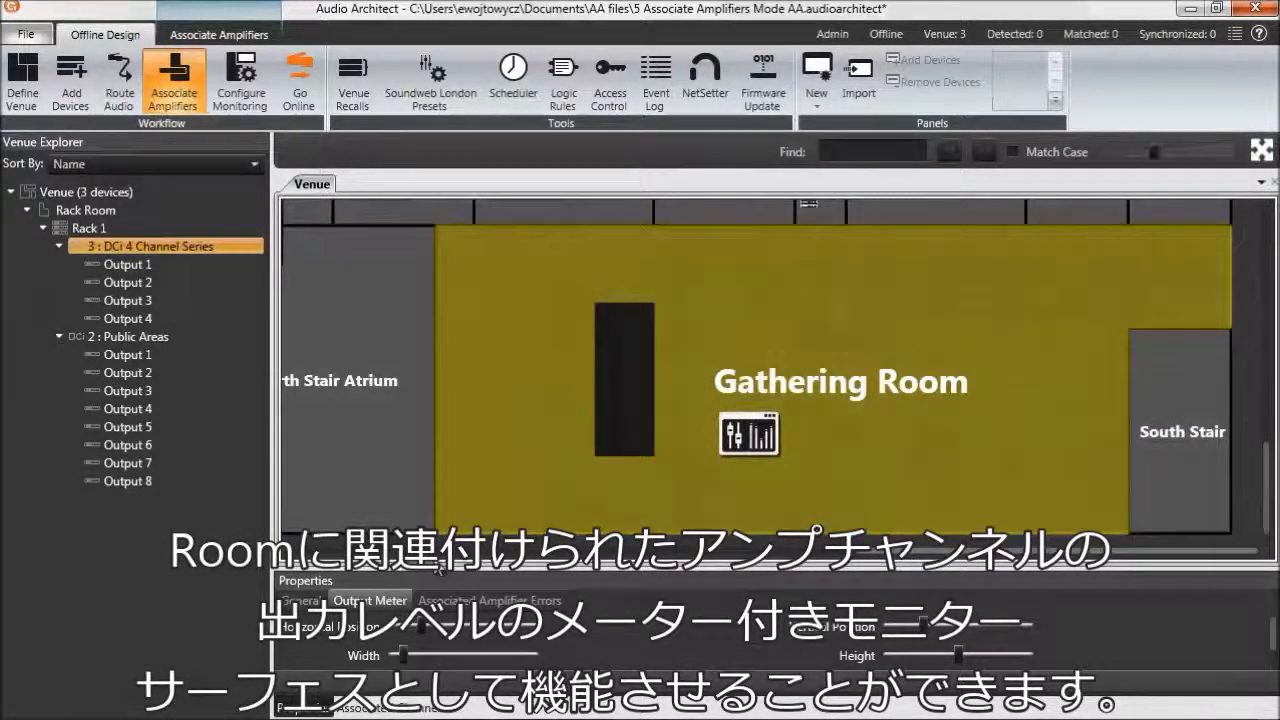
left_click(428, 545)
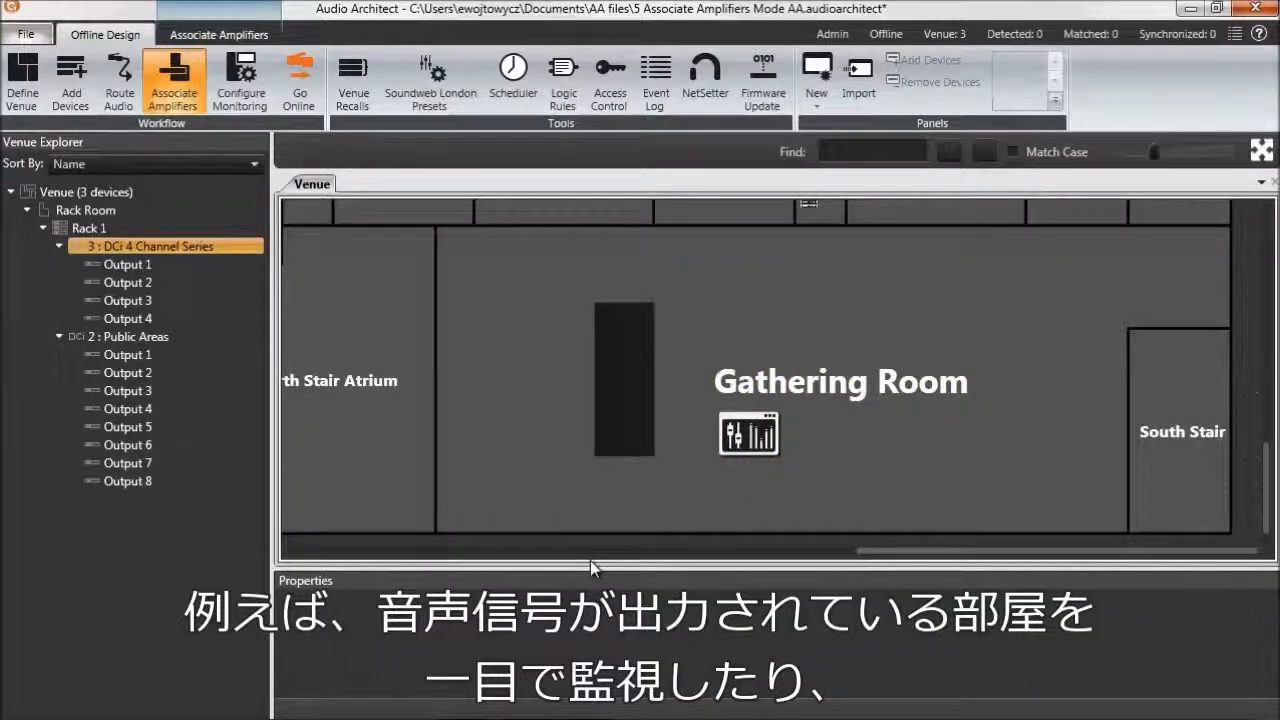
left_click(470, 482)
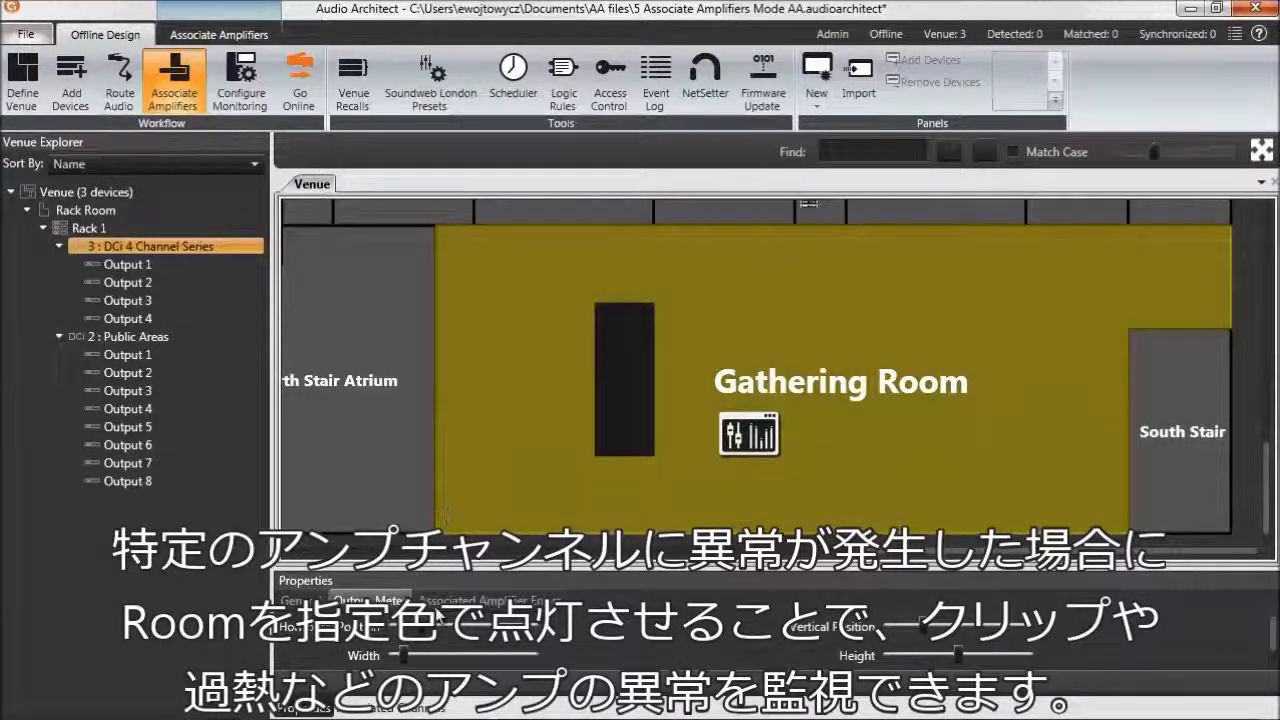
left_click(482, 601)
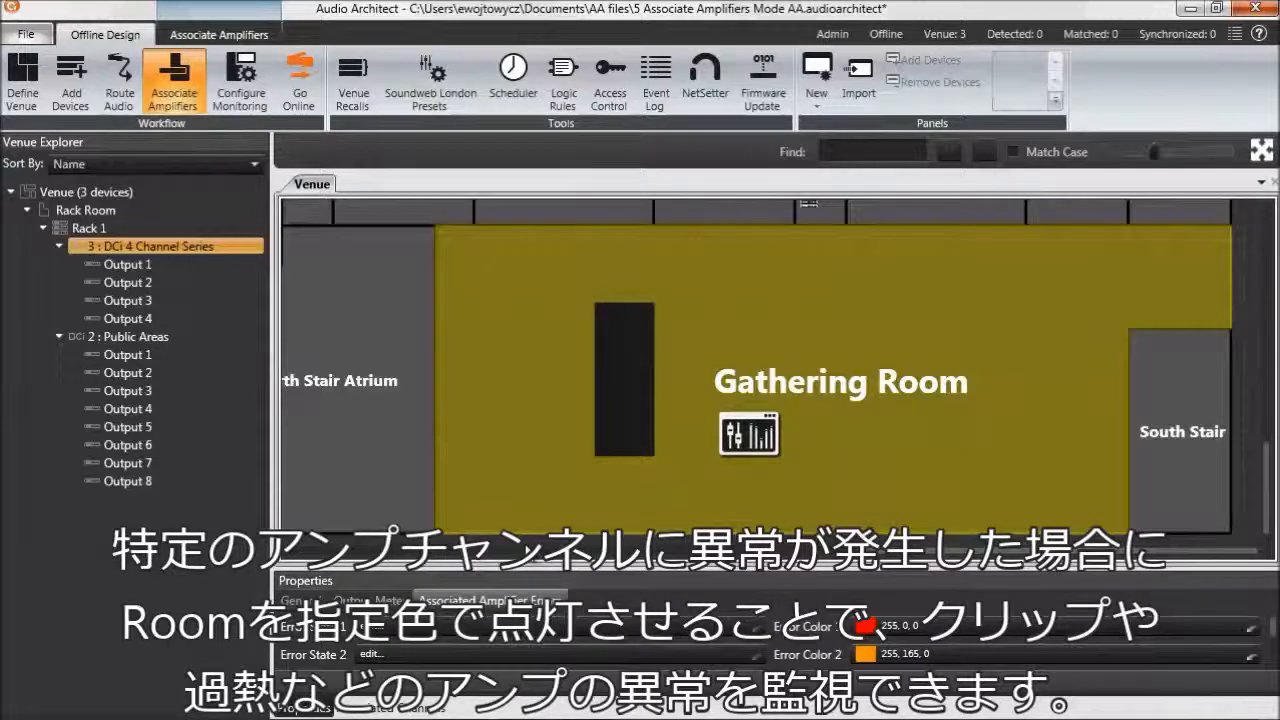
left_click(1248, 422)
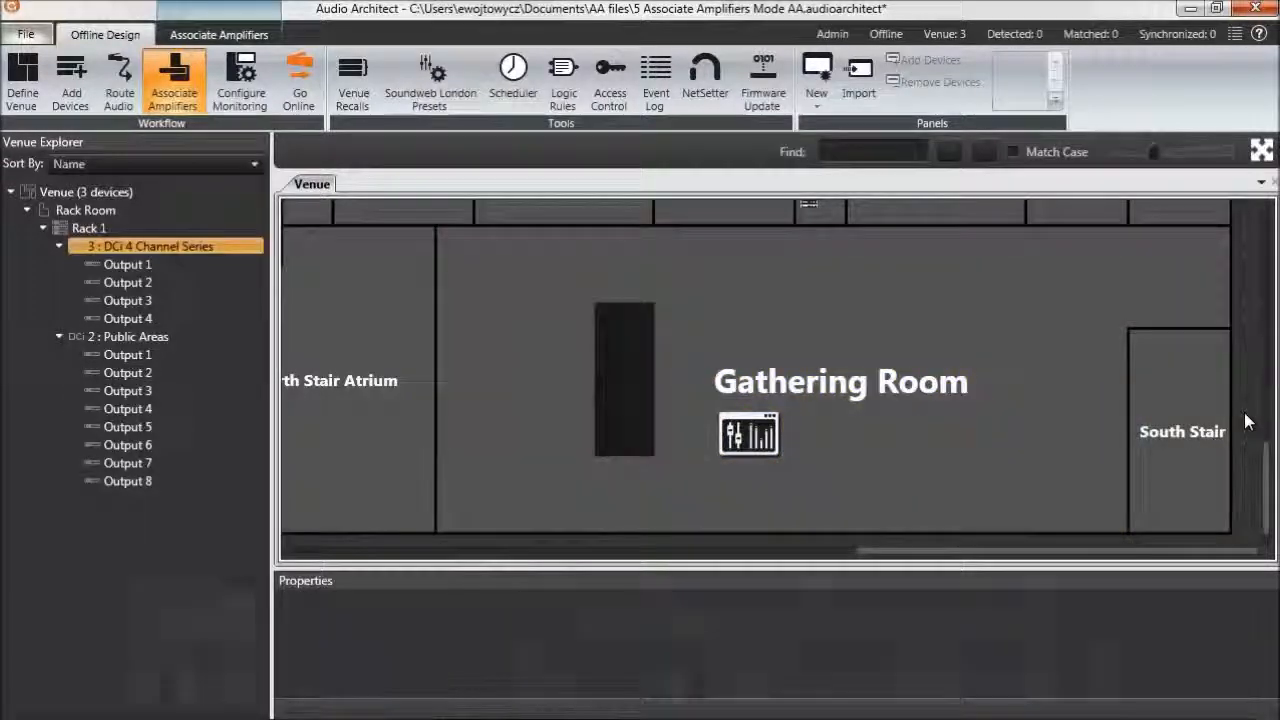